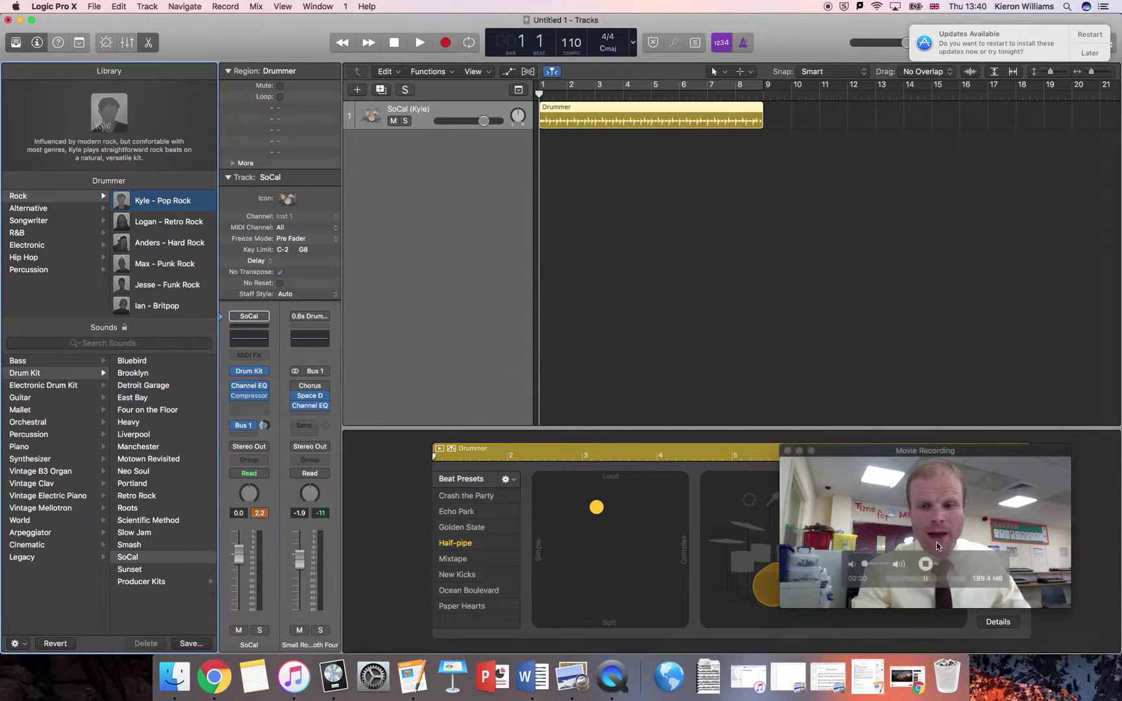
# Move the webcam recording window clear of the Drummer editor and apply the Echo Park beat preset
pyautogui.moveTo(929, 451); pyautogui.dragTo(988, 263)
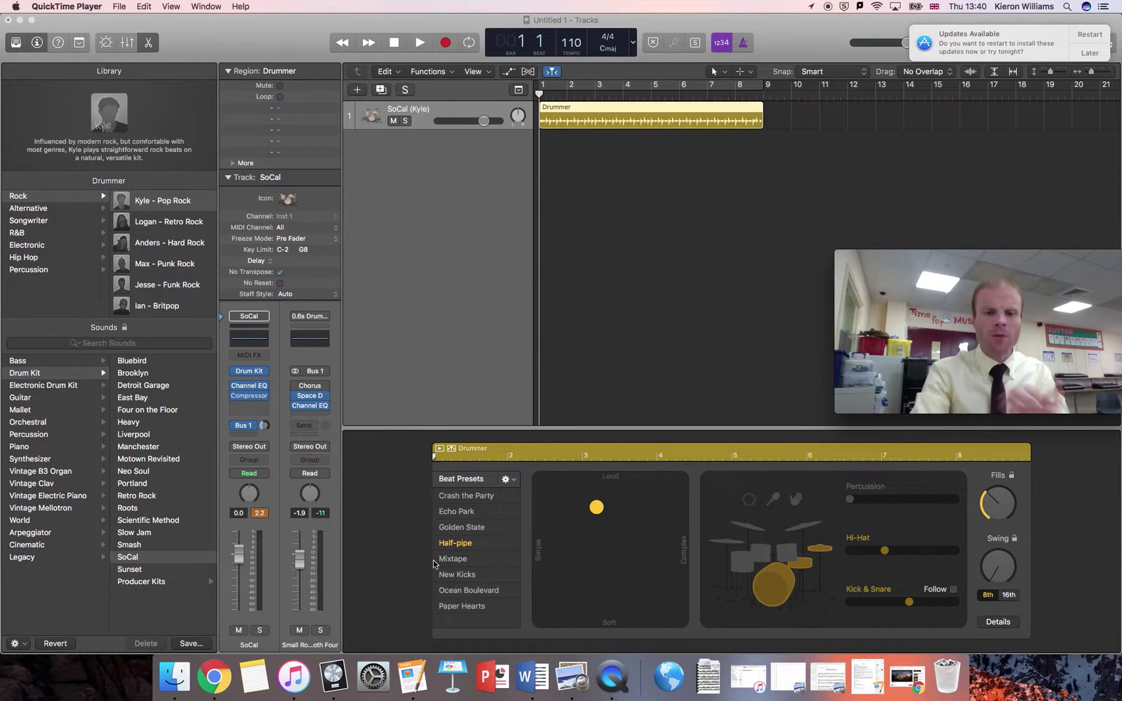
pyautogui.click(461, 513)
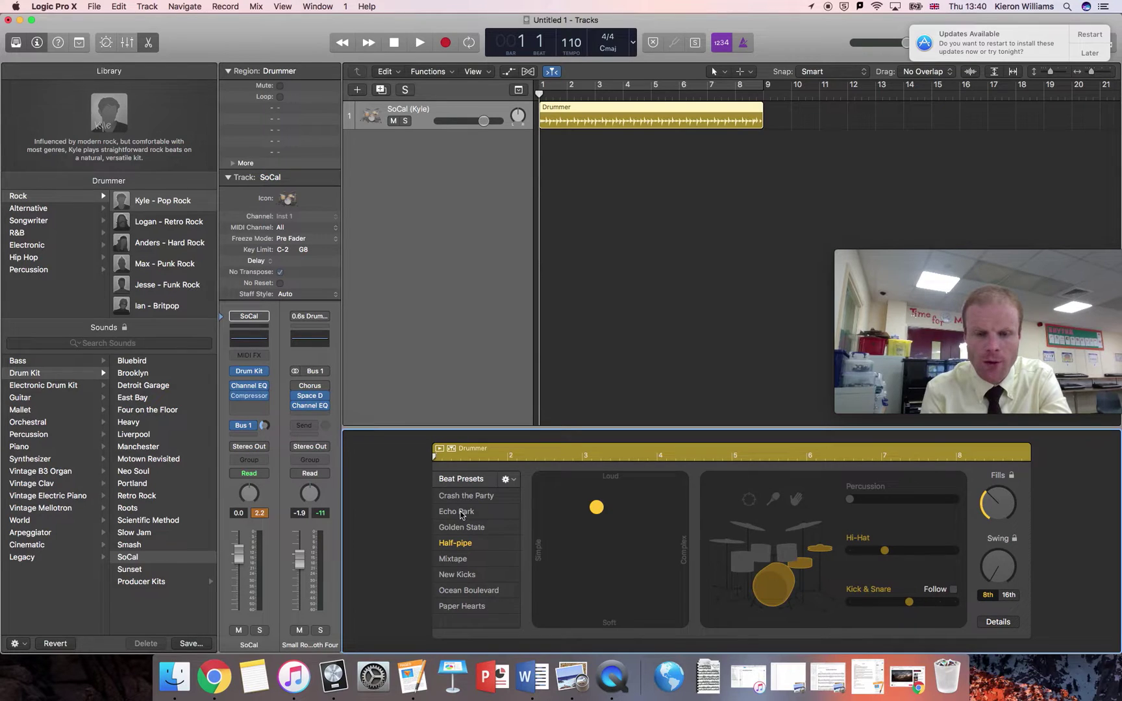
pyautogui.click(461, 513)
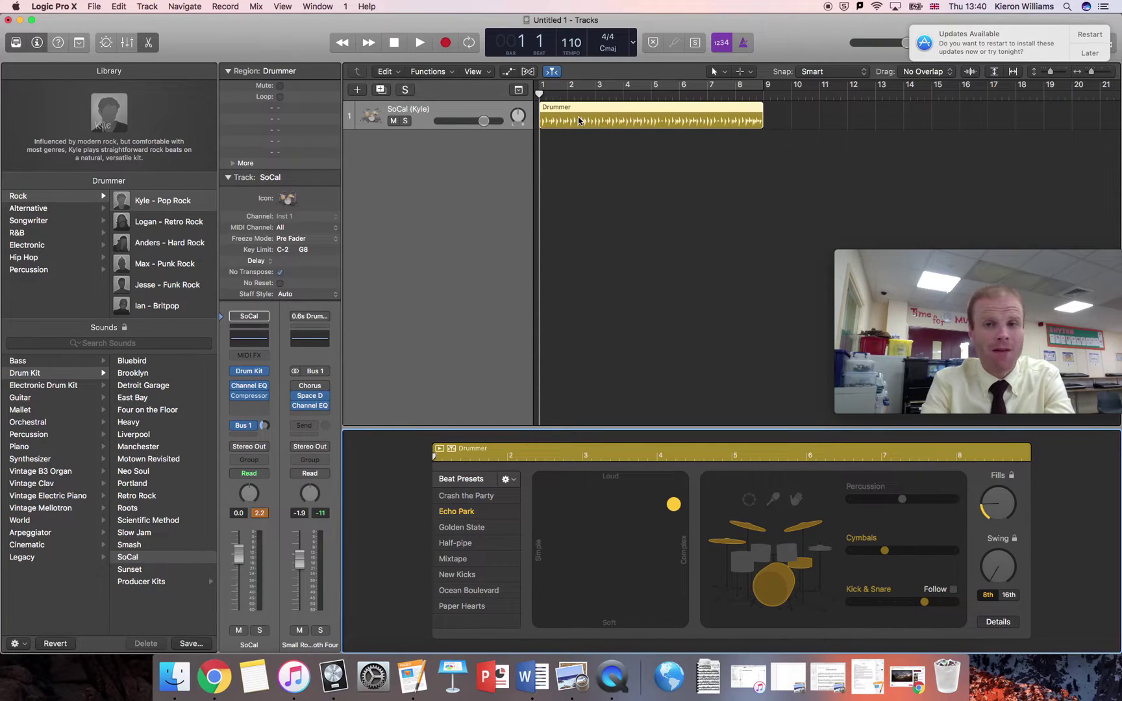
# Set a cycle area from bar 1 to bar 9 over the drummer region and audition the beat
pyautogui.moveTo(543, 85); pyautogui.dragTo(763, 91)
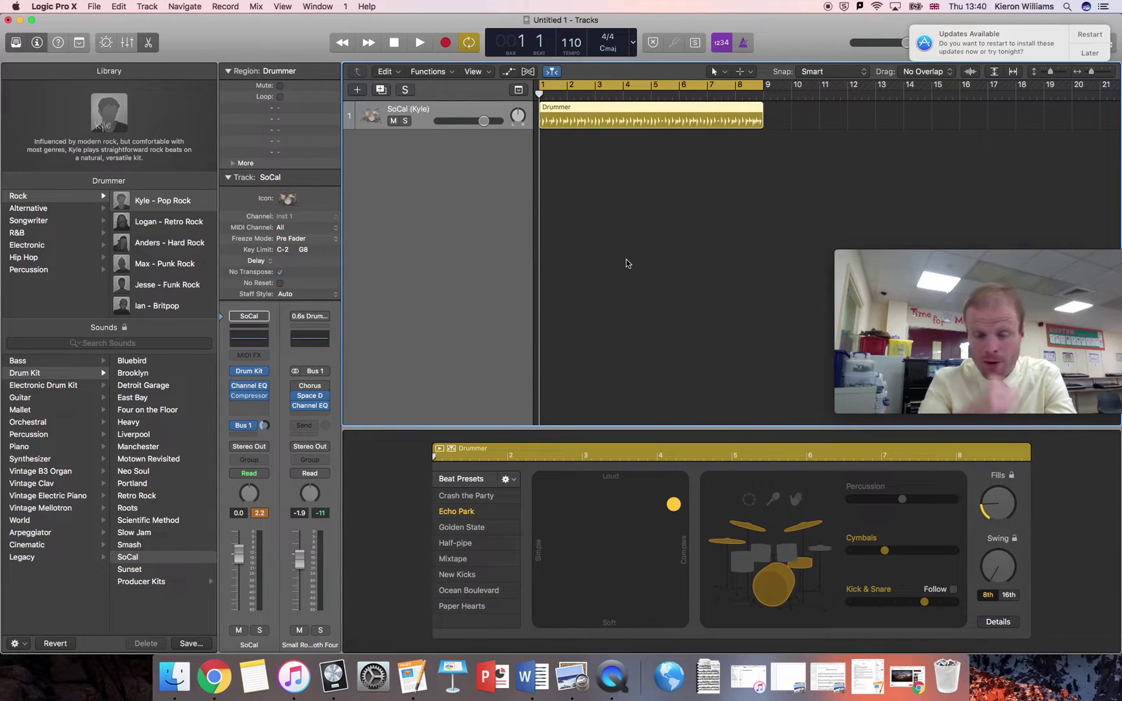
pyautogui.press('space')
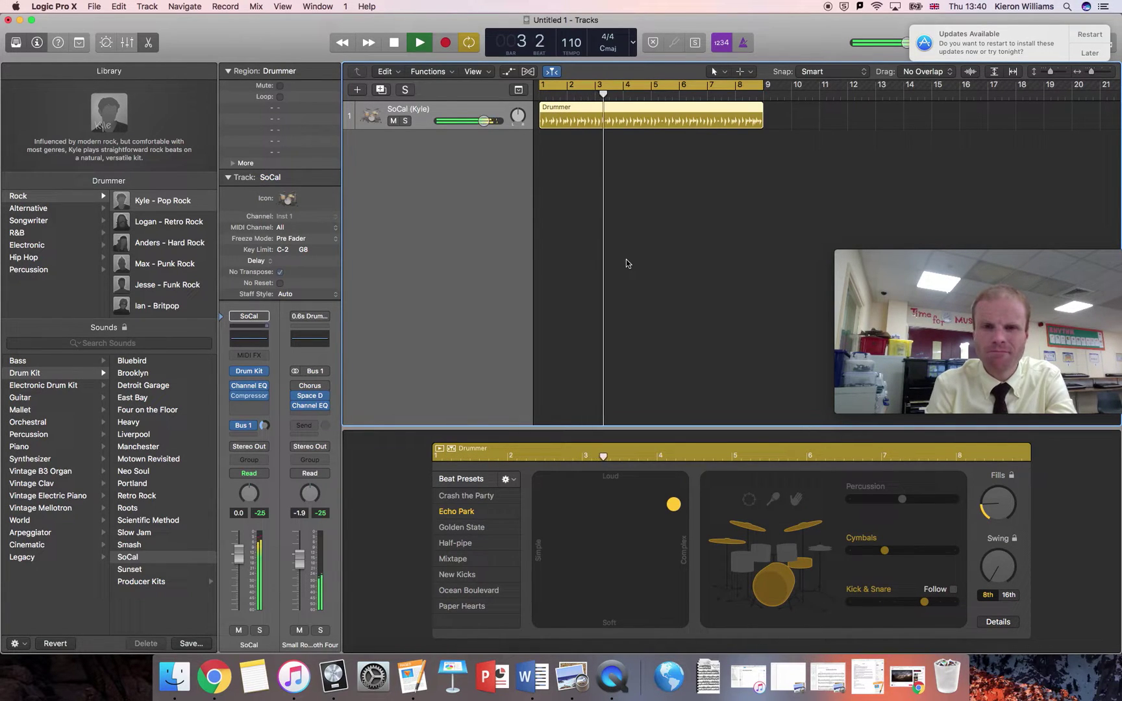
pyautogui.press('space')
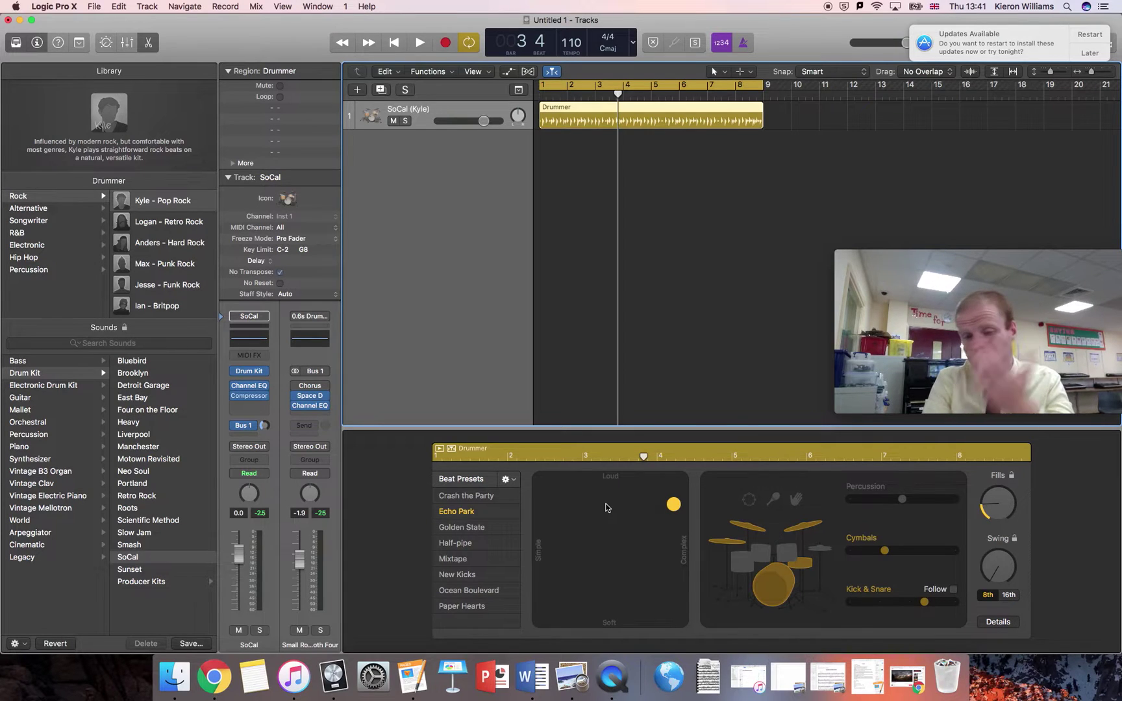
# Move the drummer's performance puck close to Simple, midway between Loud and Soft, and audition the beat from bar 1
pyautogui.moveTo(667, 503); pyautogui.dragTo(563, 547)
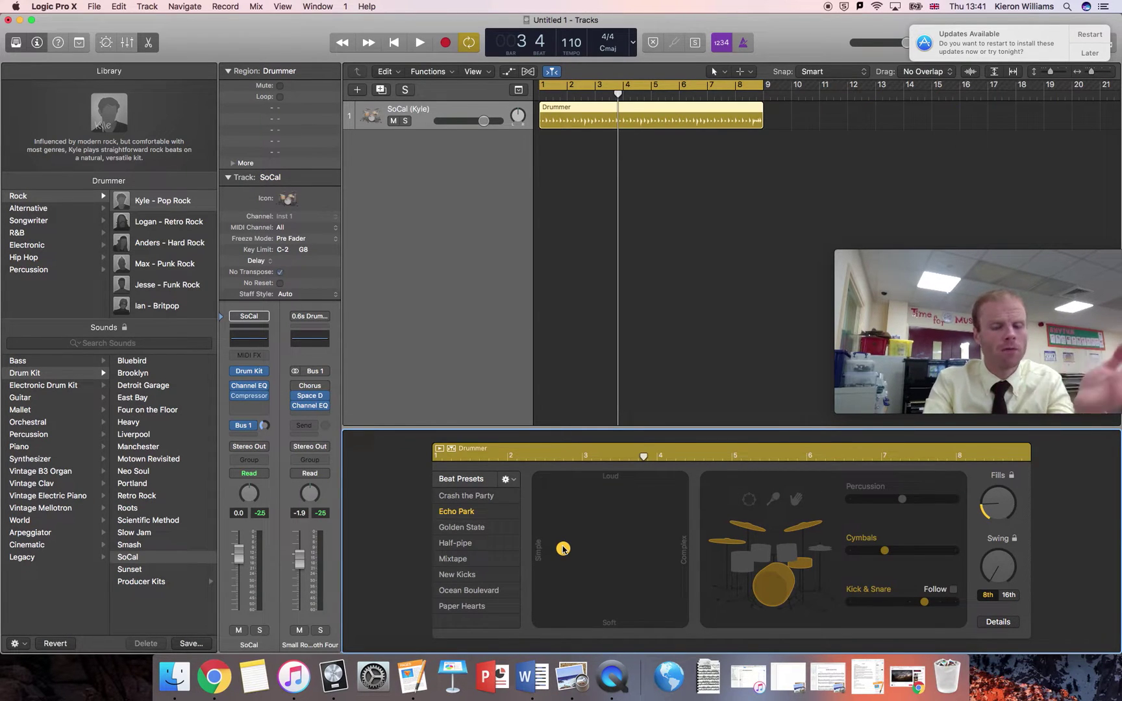
pyautogui.press(',')
pyautogui.press(',')
pyautogui.press('Return')
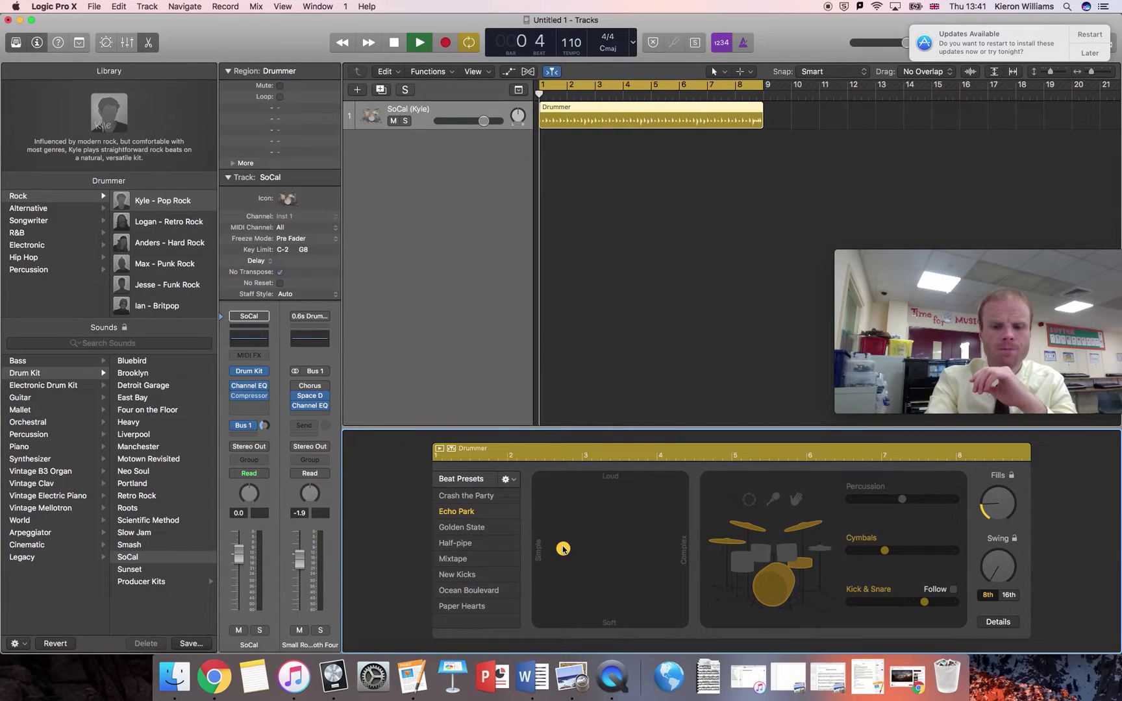
pyautogui.press('space')
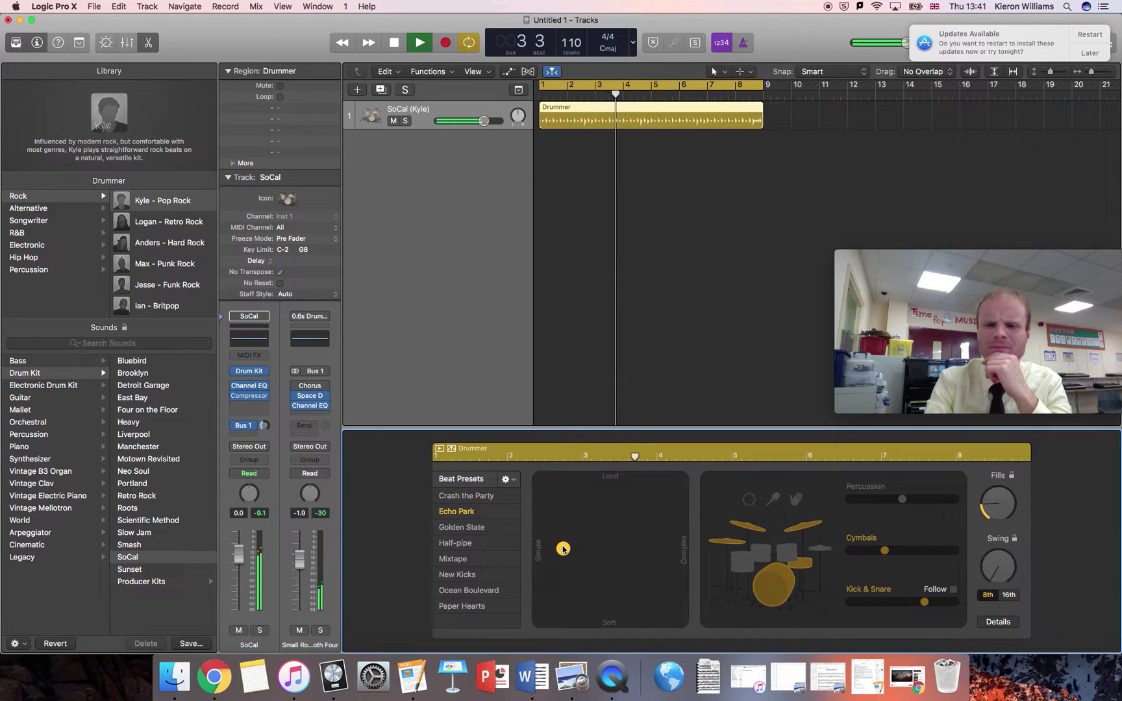
pyautogui.click(399, 44)
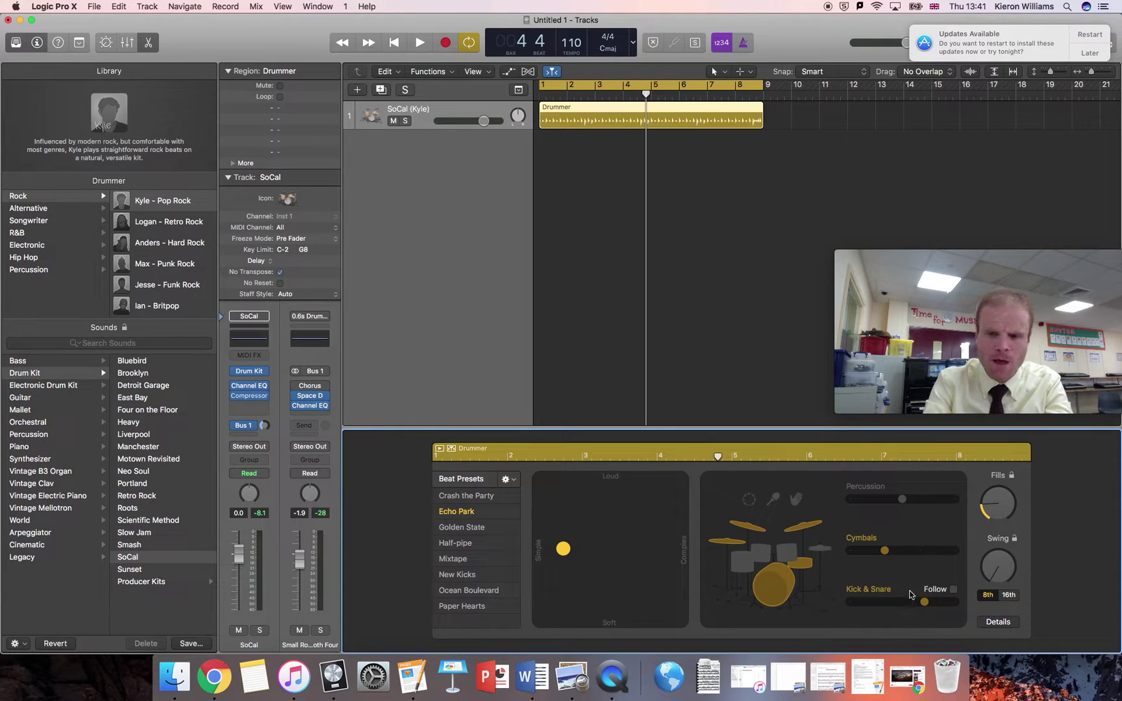
# Set the Kick & Snare pattern to variation 2 and audition the beat
pyautogui.moveTo(927, 604); pyautogui.dragTo(869, 607)
pyautogui.press('space')
pyautogui.press('space')
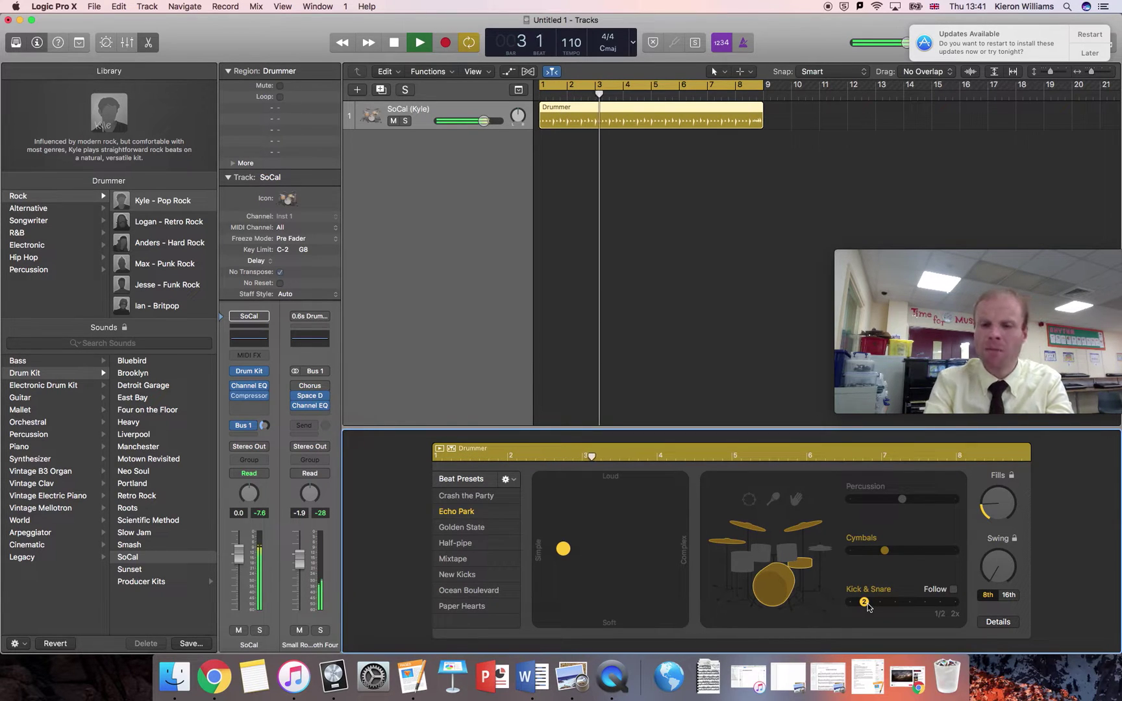
pyautogui.press('space')
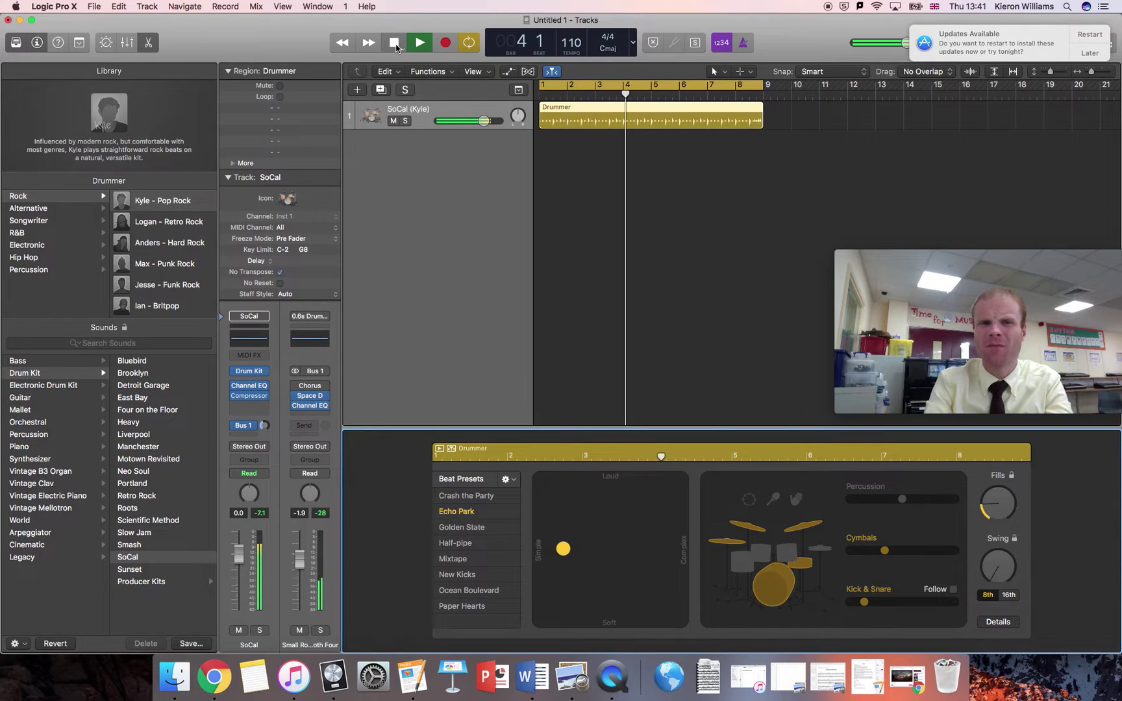
# Set the Kick & Snare pattern to variation 3 and audition the beat from bar 1
pyautogui.moveTo(864, 603); pyautogui.dragTo(880, 603)
pyautogui.press('Return')
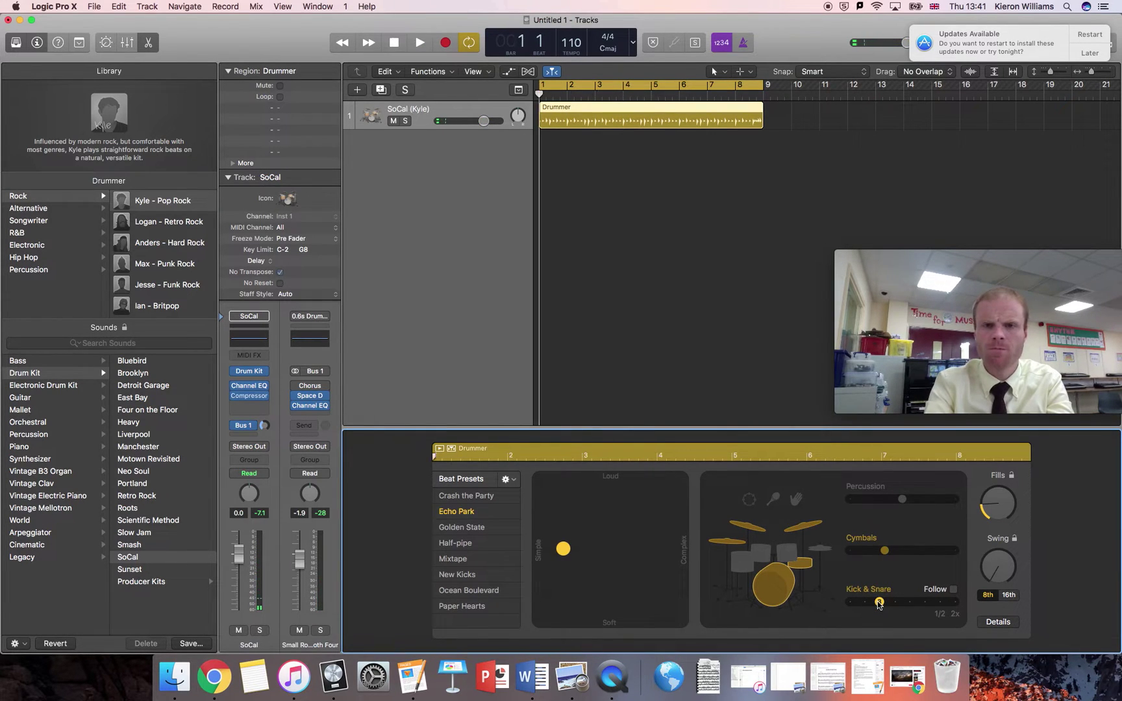
pyautogui.press('space')
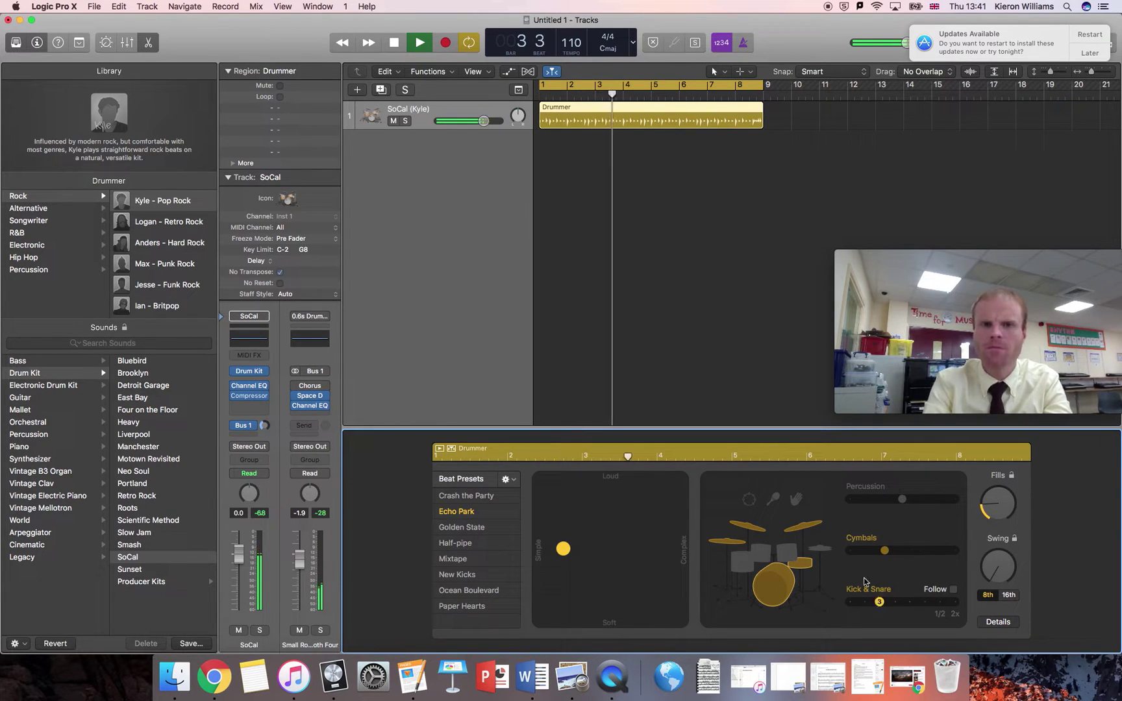
pyautogui.click(396, 47)
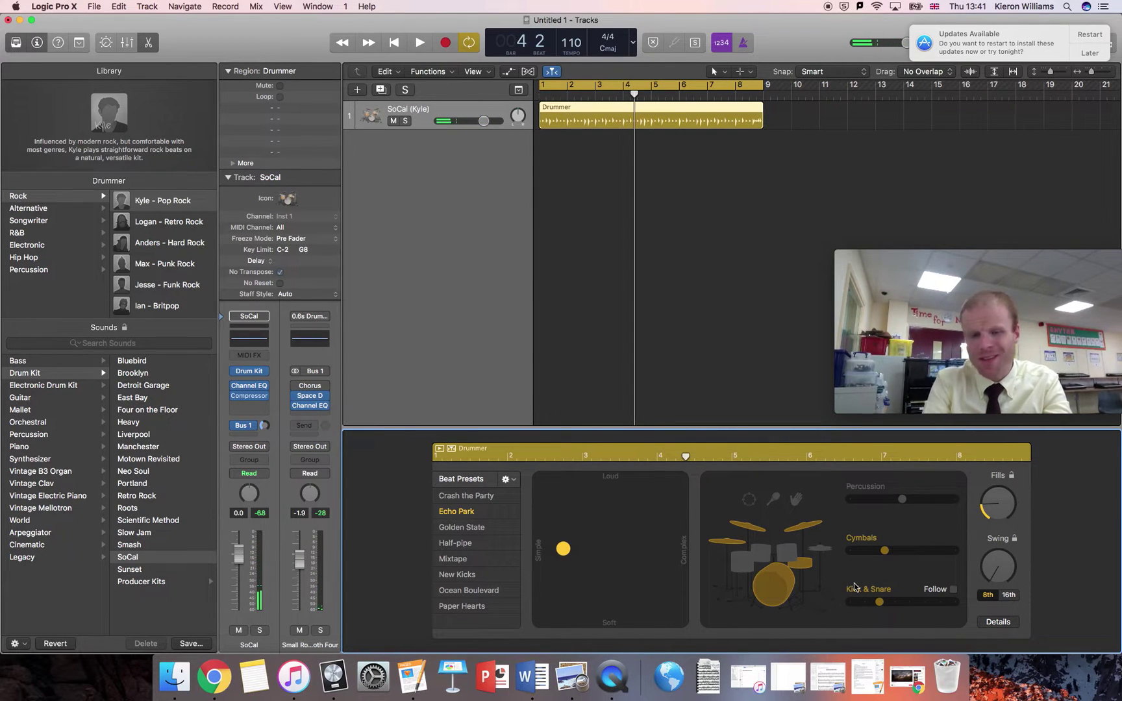
# Set the Cymbals pattern to its highest variation and audition the beat from the start
pyautogui.moveTo(885, 552); pyautogui.dragTo(955, 554)
pyautogui.press(',')
pyautogui.press(',')
pyautogui.press(',')
pyautogui.press('space')
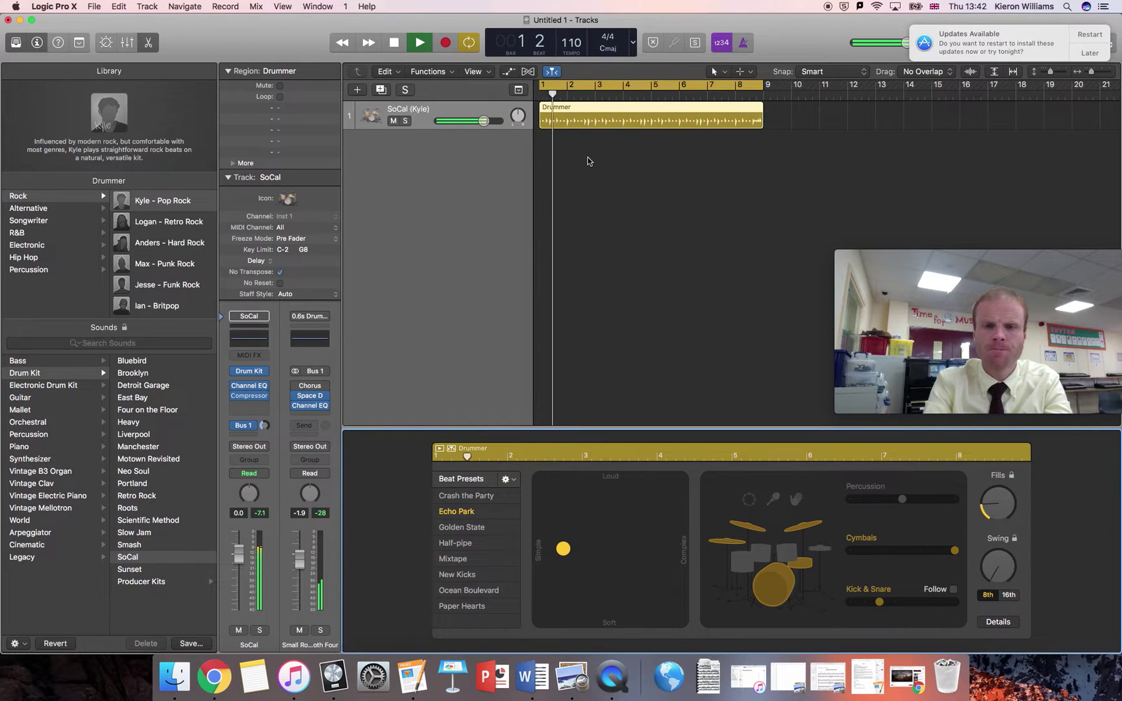
pyautogui.click(395, 43)
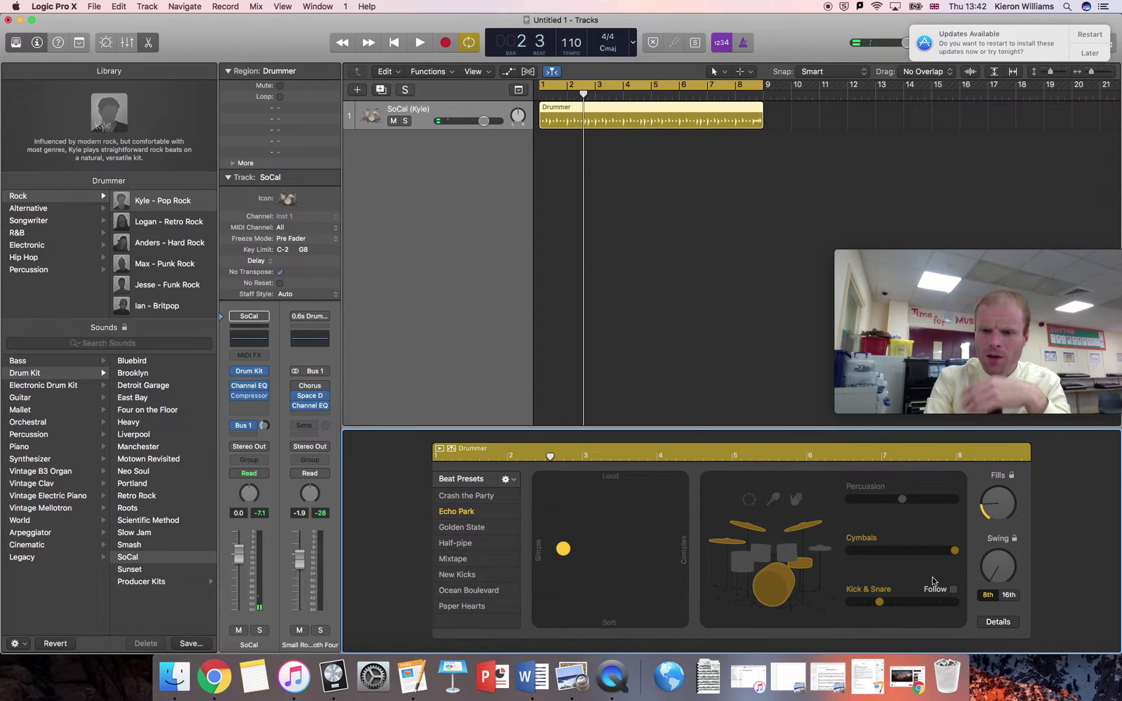
# Lower the Cymbals pattern through variation 3 to its lowest variation and audition the beat
pyautogui.moveTo(956, 555); pyautogui.dragTo(929, 558)
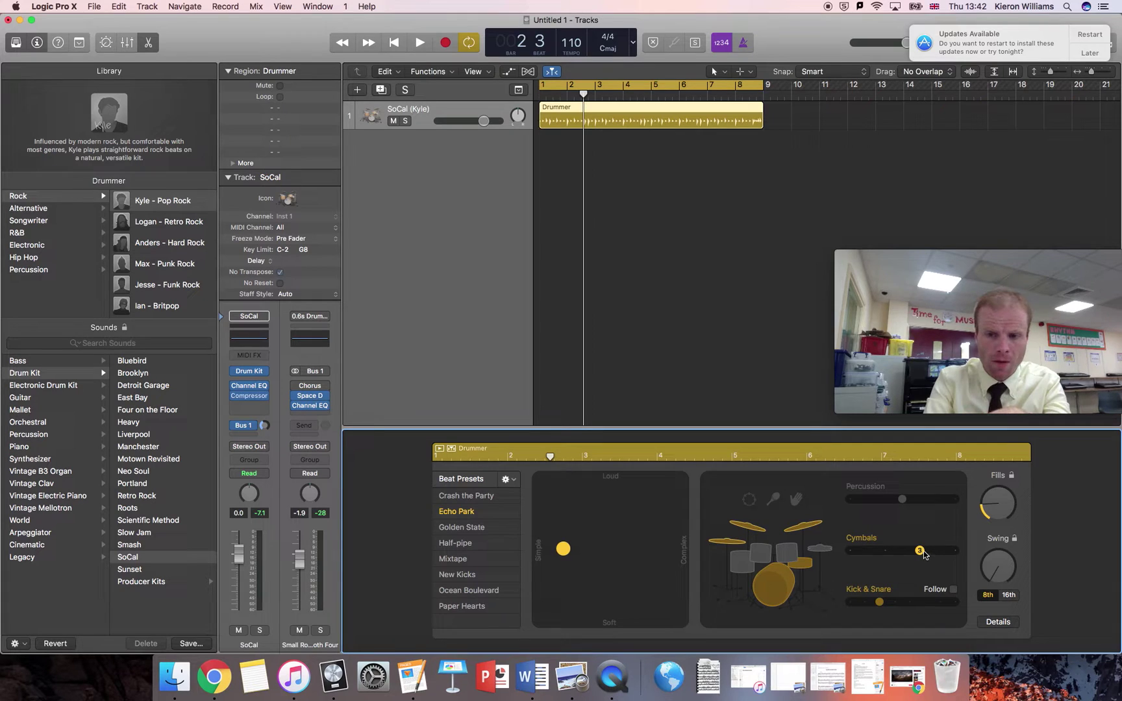
pyautogui.moveTo(923, 551); pyautogui.dragTo(849, 527)
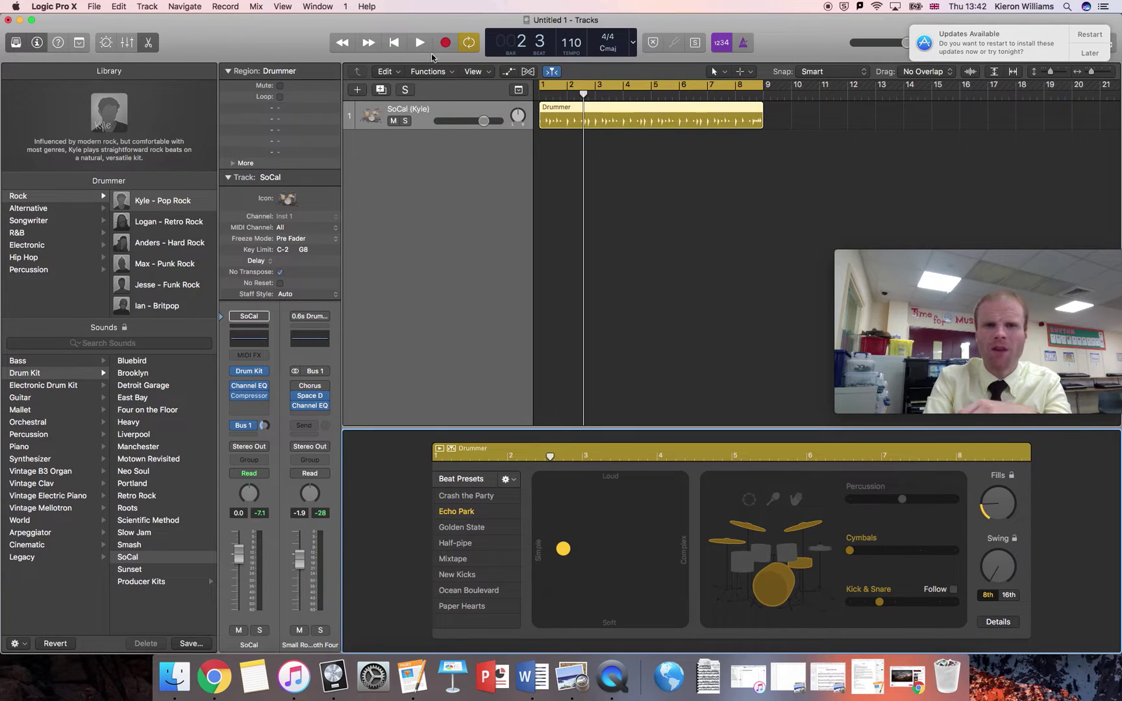
pyautogui.click(419, 43)
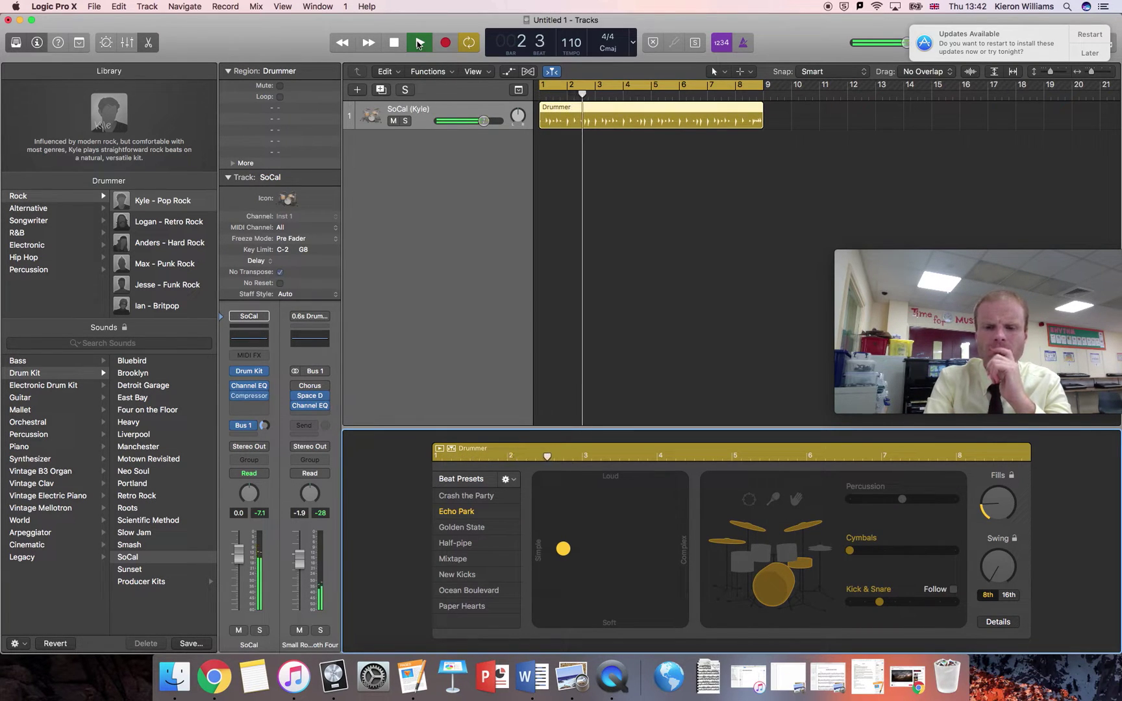
pyautogui.click(395, 43)
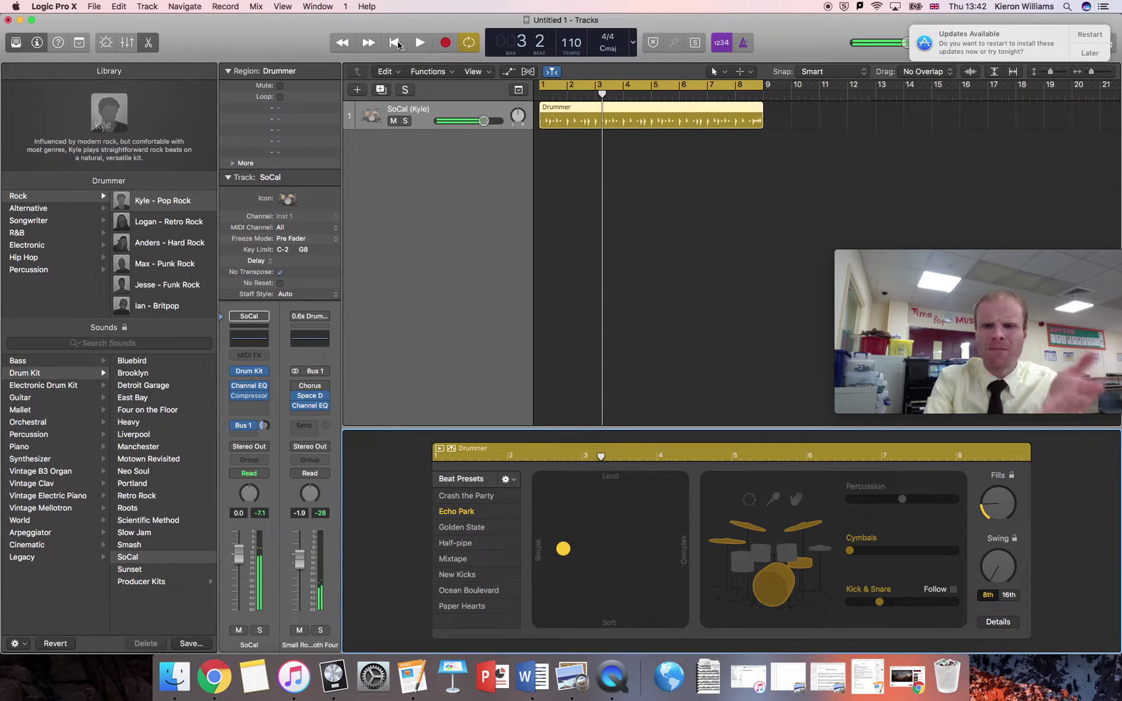
# Set the Cymbals pattern to variation 2, audition the beat and return the playhead to bar 1
pyautogui.moveTo(850, 550); pyautogui.dragTo(884, 551)
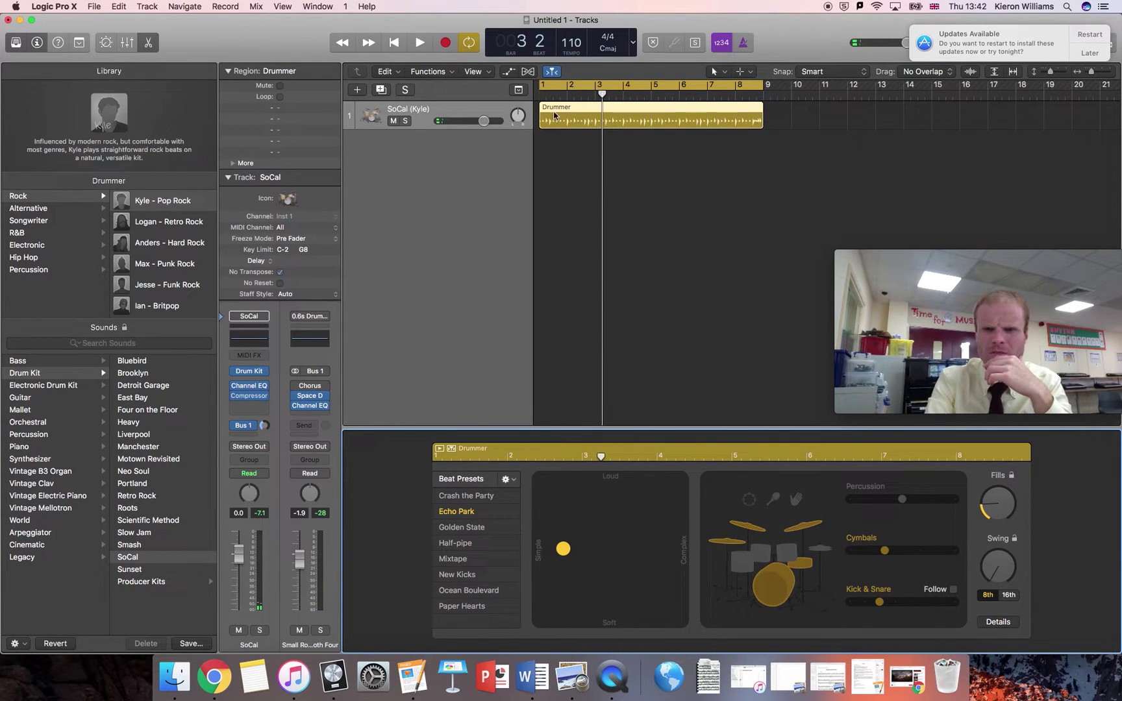
pyautogui.click(422, 42)
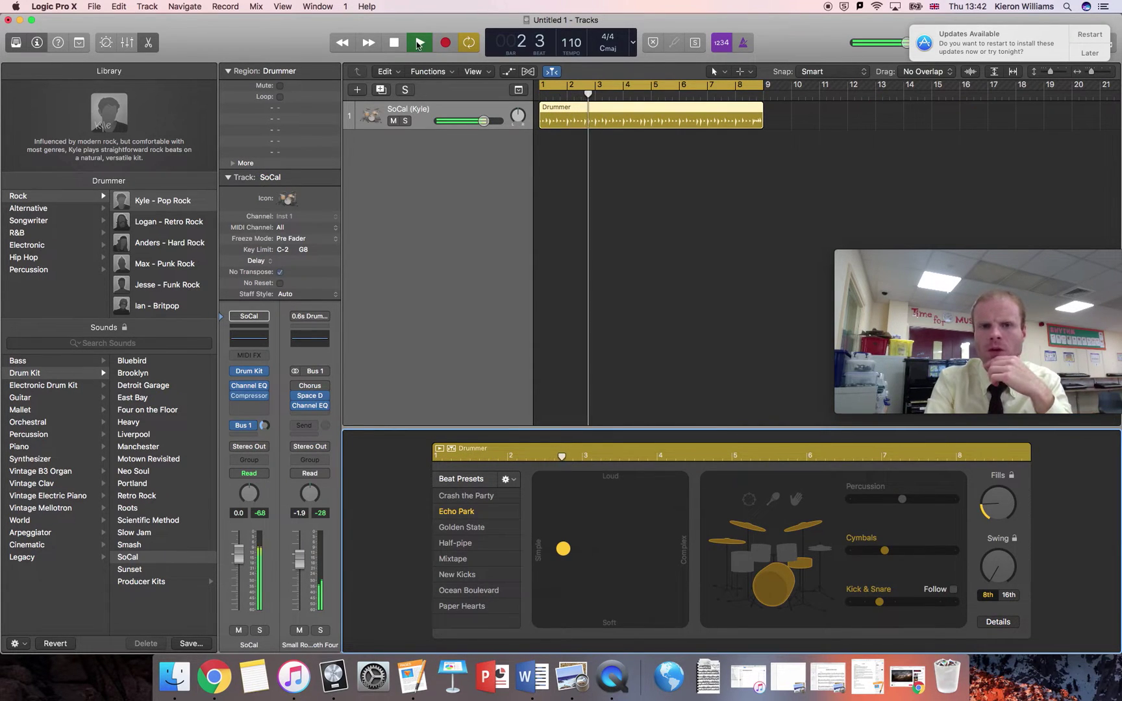
pyautogui.click(396, 43)
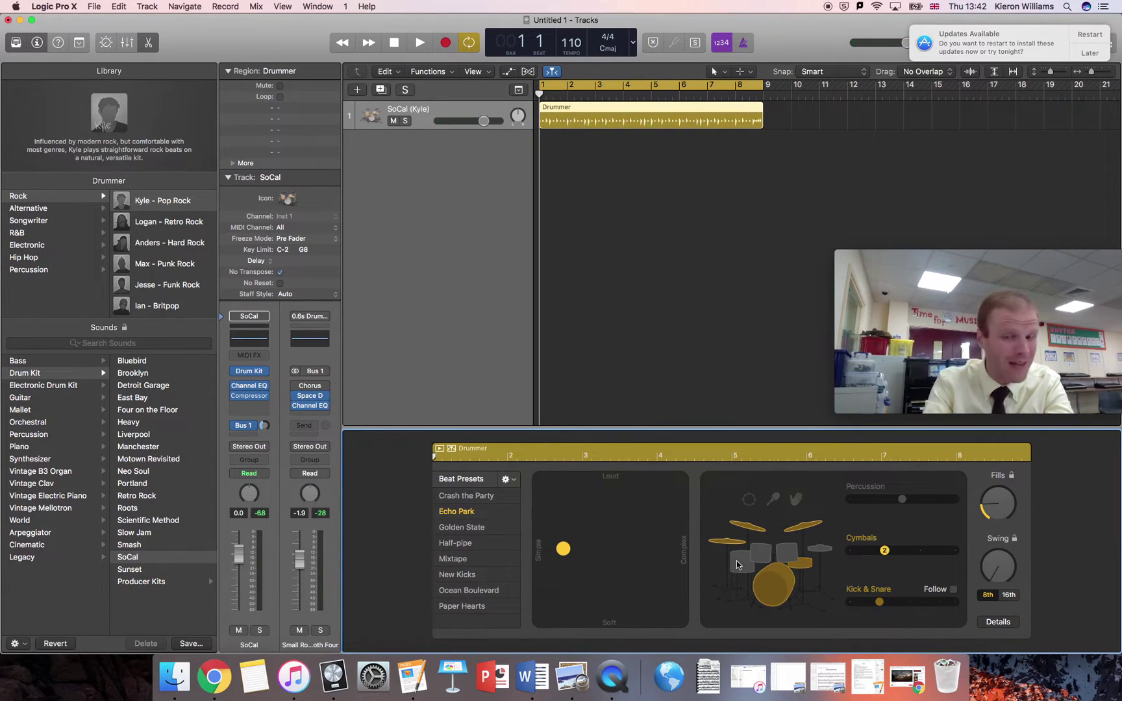
# Switch the kit from cymbals to toms, set the Toms pattern to the middle variation and audition the beat
pyautogui.click(765, 561)
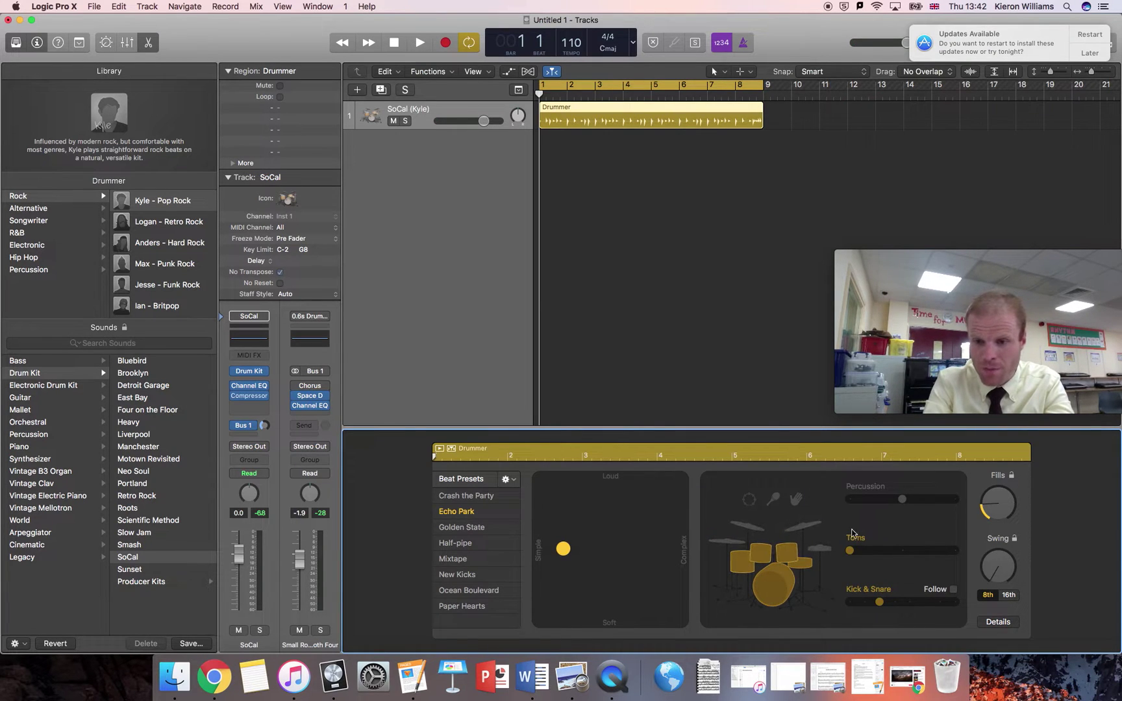
pyautogui.moveTo(856, 552); pyautogui.dragTo(903, 552)
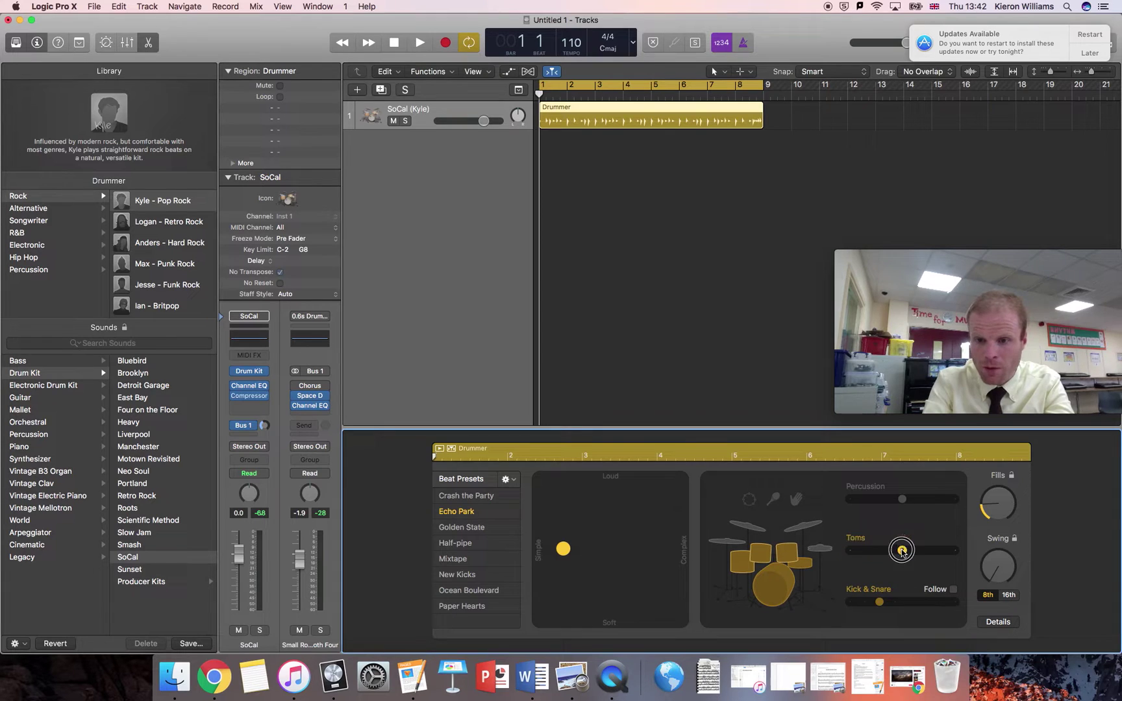
pyautogui.click(419, 41)
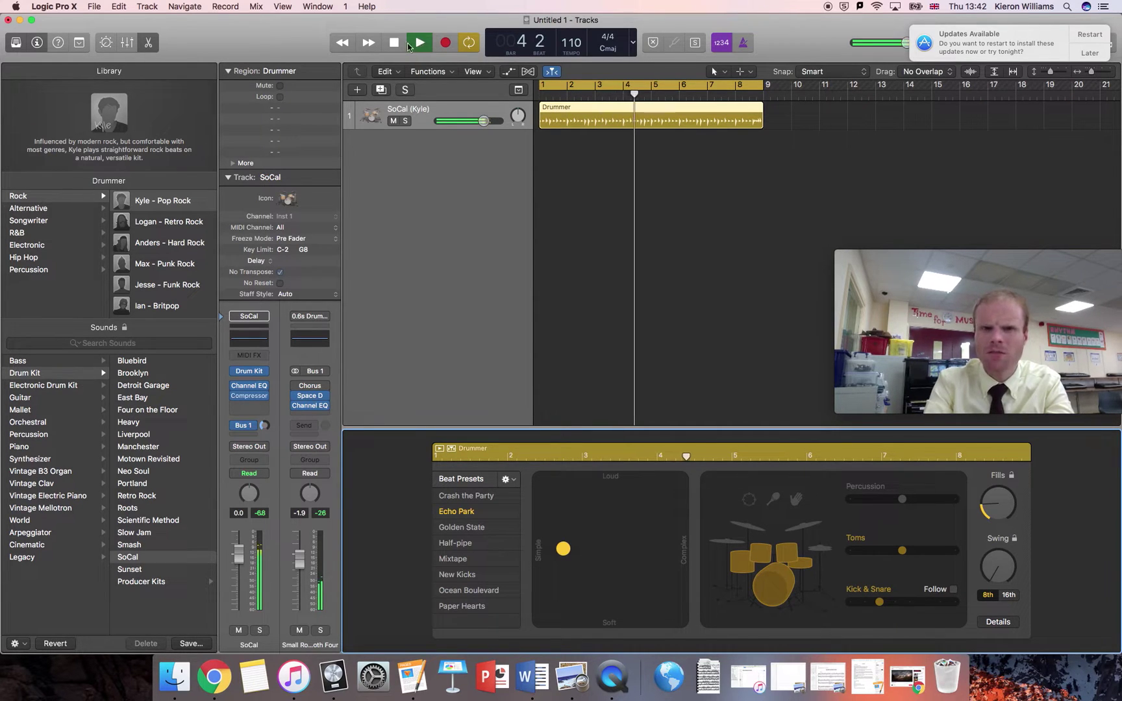
pyautogui.click(394, 43)
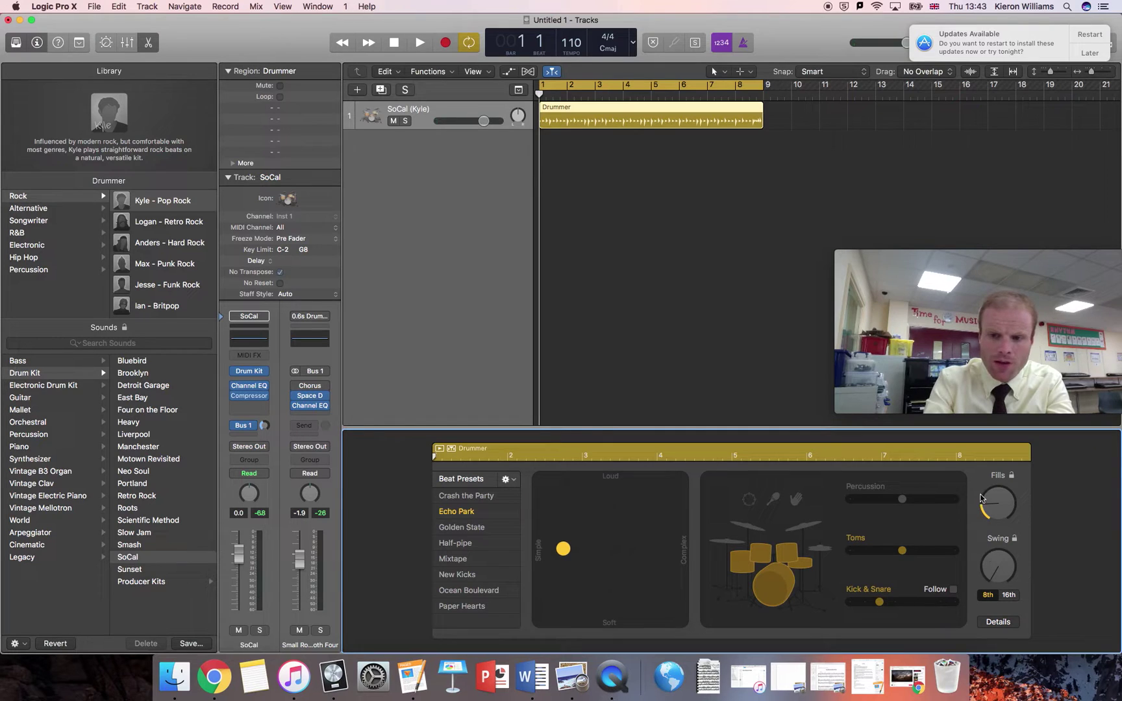
# Try the Fills amount at minimum, set it to maximum, and audition the fills from bar 1
pyautogui.moveTo(992, 501); pyautogui.dragTo(1004, 536)
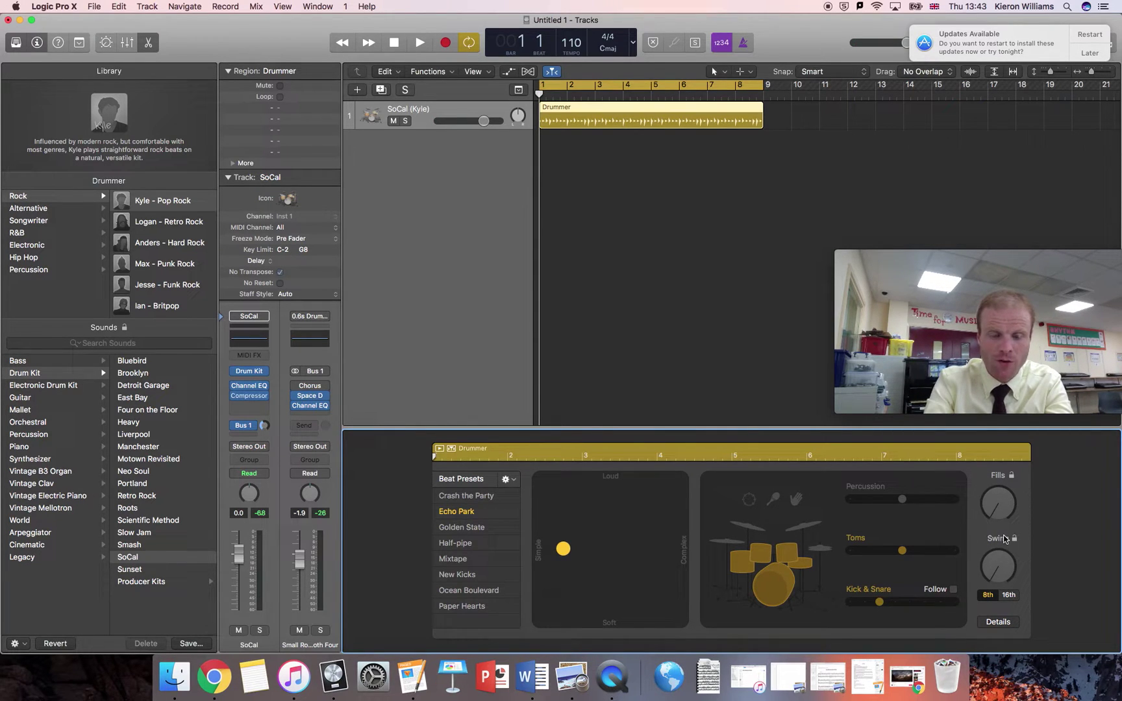
pyautogui.moveTo(1007, 497); pyautogui.dragTo(1006, 171)
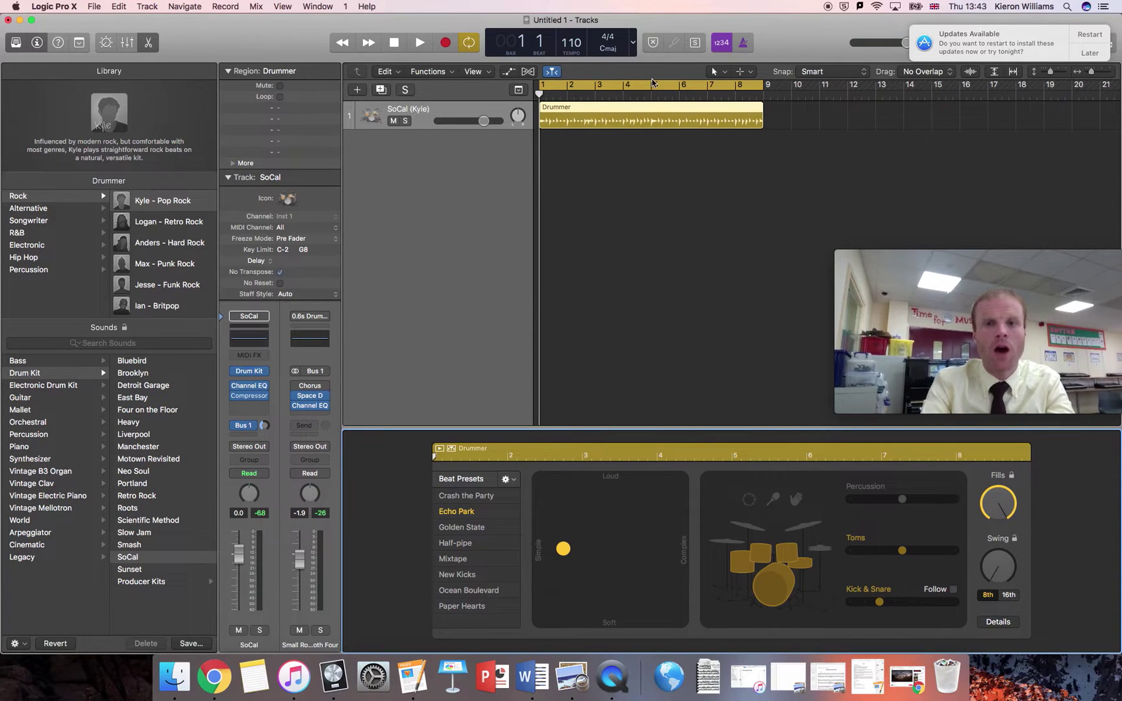
pyautogui.press('space')
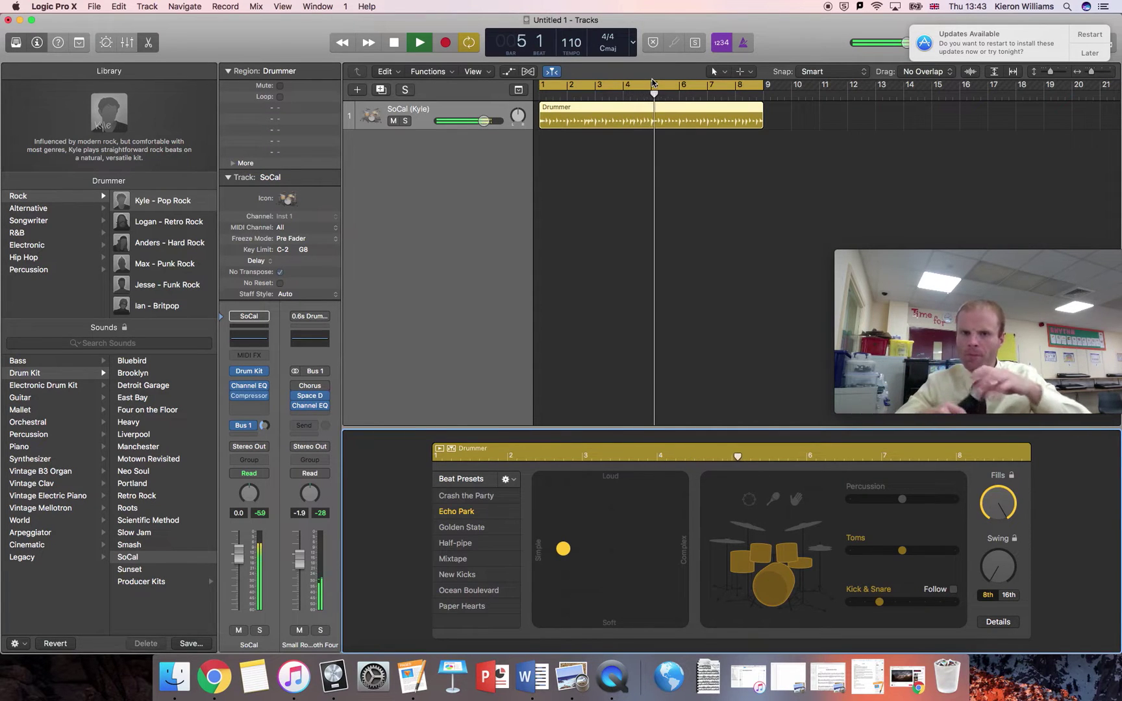
pyautogui.press('space')
pyautogui.press(',')
pyautogui.press(',')
pyautogui.press(',')
pyautogui.press(',')
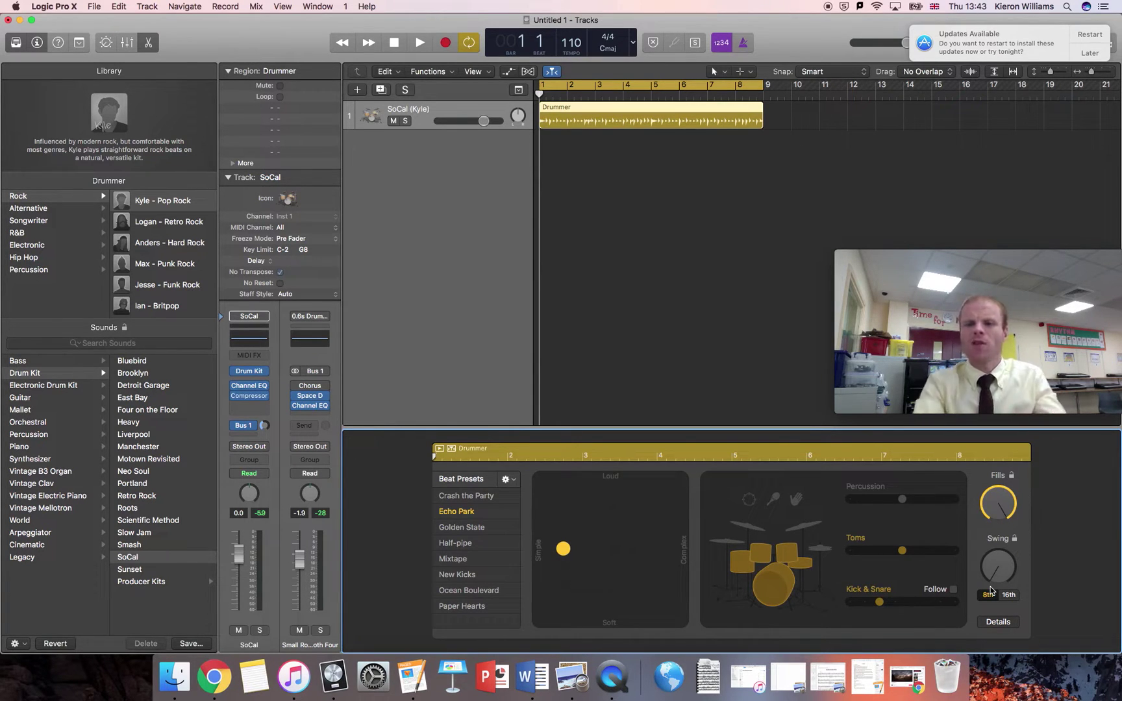
# Raise the 8th-note Swing amount to about one third while auditioning the beat
pyautogui.moveTo(1002, 560)
pyautogui.mouseDown()
pyautogui.moveTo(1003, 519)
pyautogui.moveTo(989, 562)
pyautogui.mouseUp()
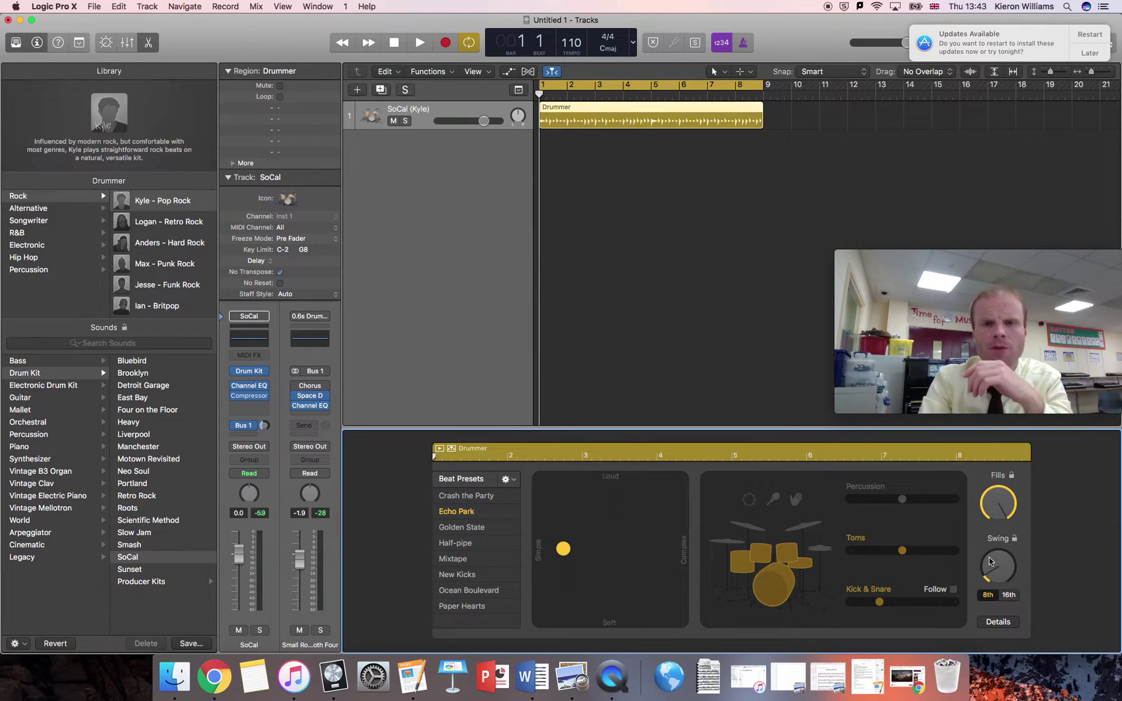
pyautogui.press('space')
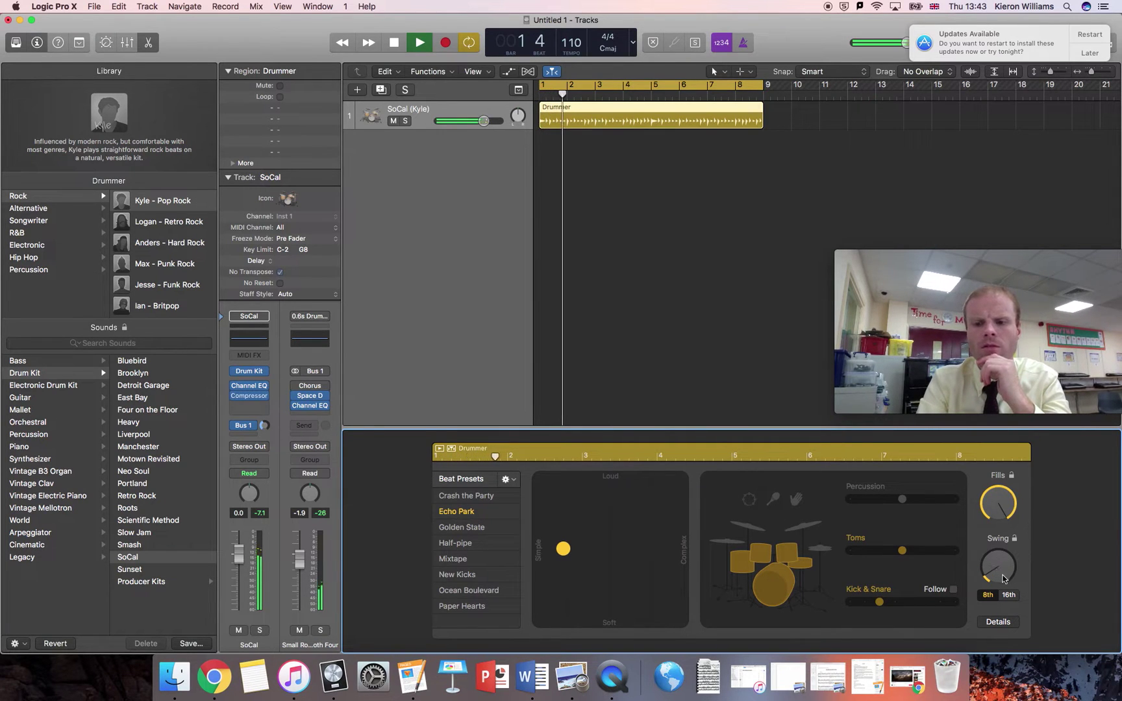
pyautogui.moveTo(1002, 579); pyautogui.dragTo(999, 565)
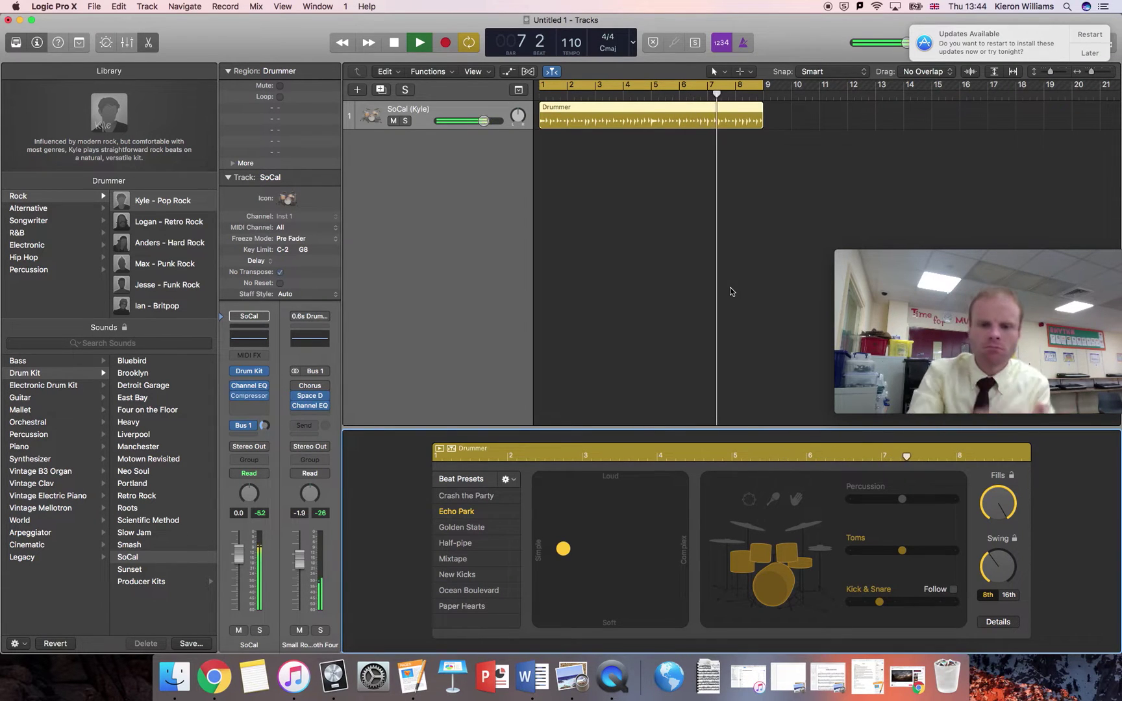
# Stop the audition and return the playhead to bar 1
pyautogui.press('space')
pyautogui.press(',')
pyautogui.press('Return')
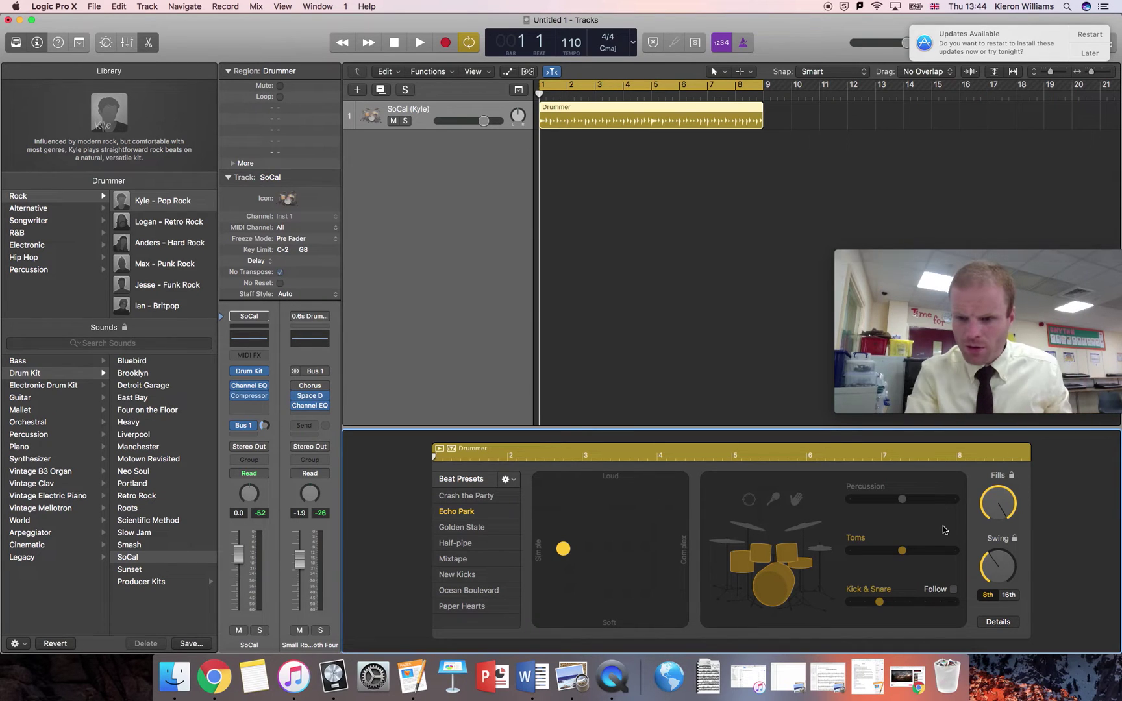
pyautogui.moveTo(990, 558)
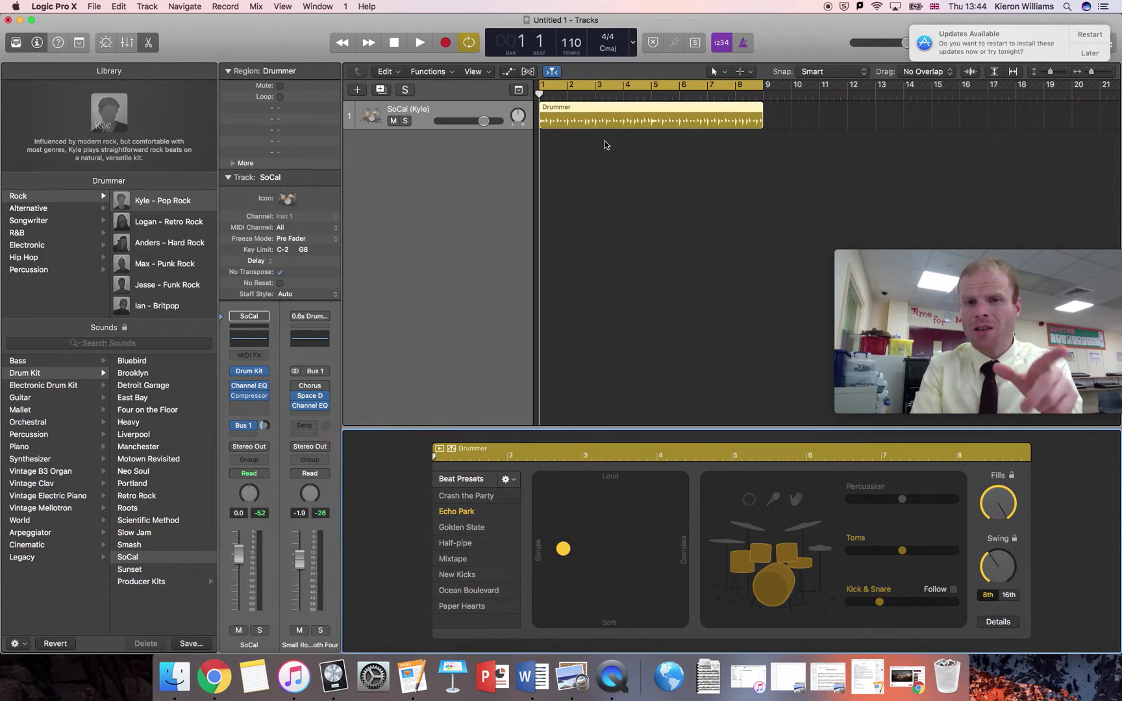
# Step the playhead back and forth through the region's bars and play the beat briefly from bar 1
pyautogui.press('.')
pyautogui.press('.')
pyautogui.press('.')
pyautogui.press('.')
pyautogui.press(',')
pyautogui.press('.')
pyautogui.press('.')
pyautogui.press('.')
pyautogui.press('.')
pyautogui.press('.')
pyautogui.press(',')
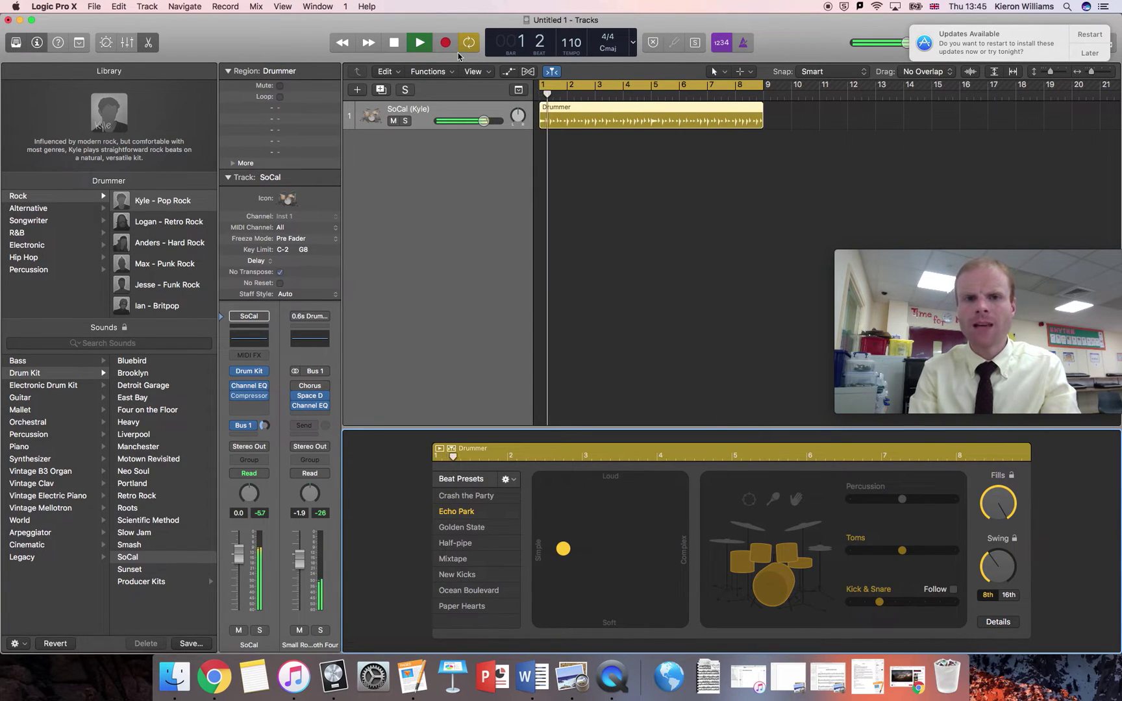
pyautogui.click(397, 42)
# Step the playhead forward to bar 8 and back to bar 7
pyautogui.press('.')
pyautogui.press('.')
pyautogui.press('.')
pyautogui.press('.')
pyautogui.press('.')
pyautogui.press('.')
pyautogui.press('.')
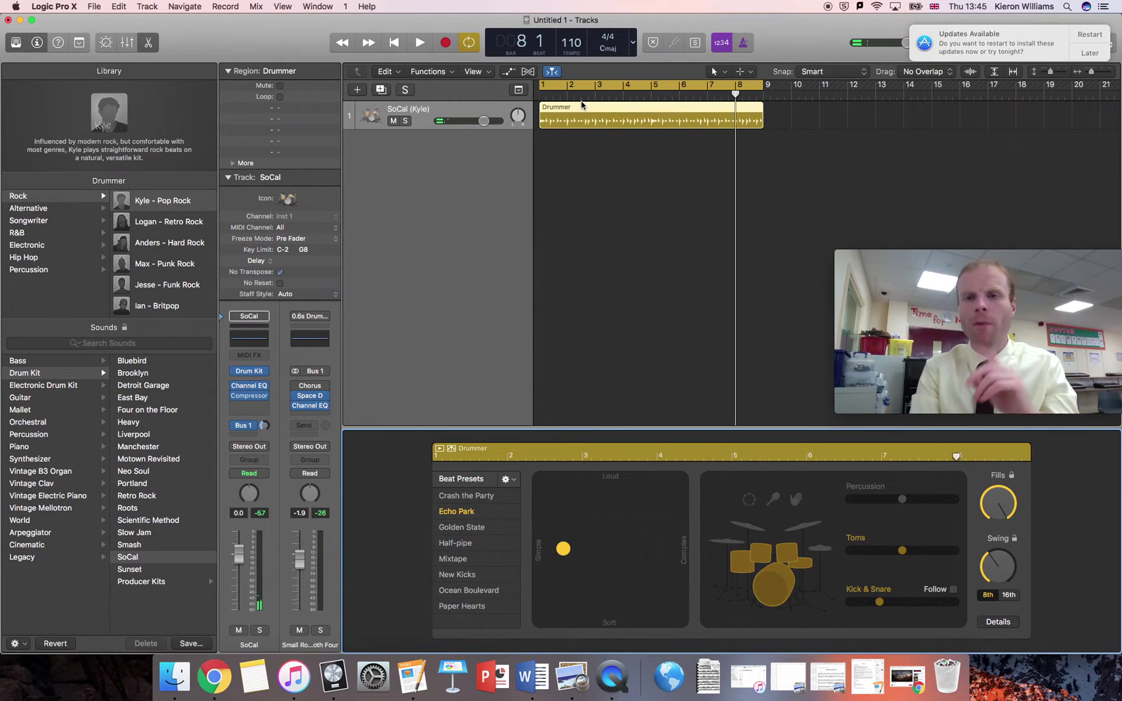
pyautogui.press(',')
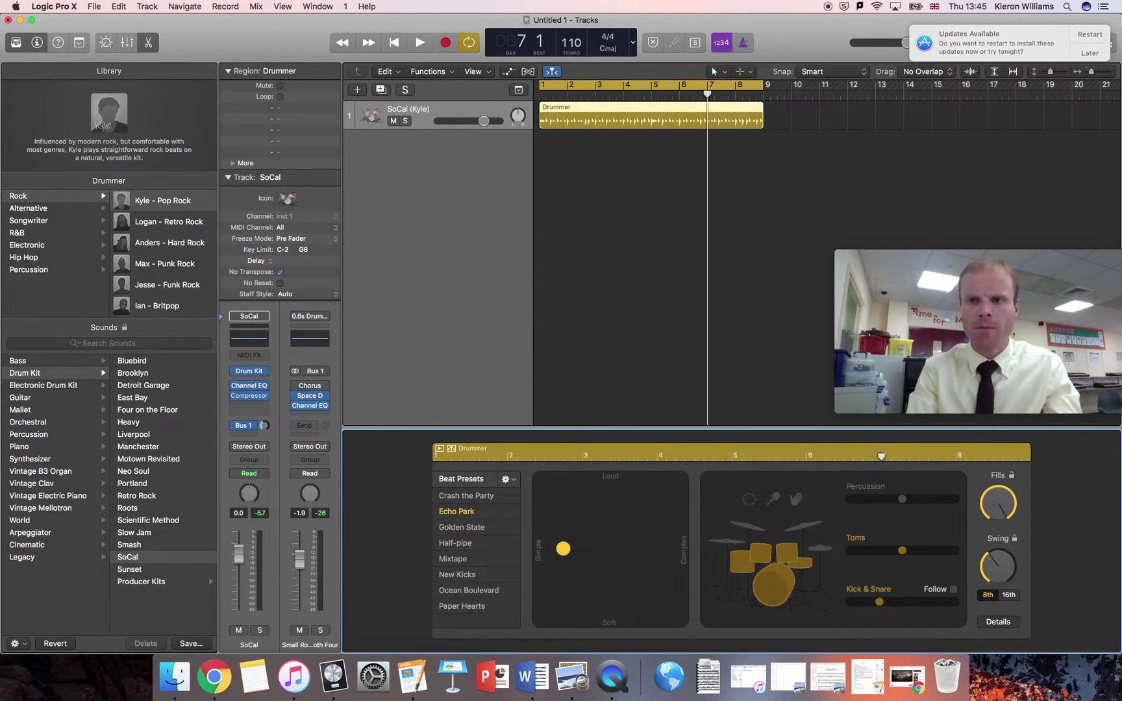
# Assign the Scissors Tool as the Command-click tool and split the Drummer region at bar 8
pyautogui.moveTo(1052, 74); pyautogui.dragTo(1095, 75)
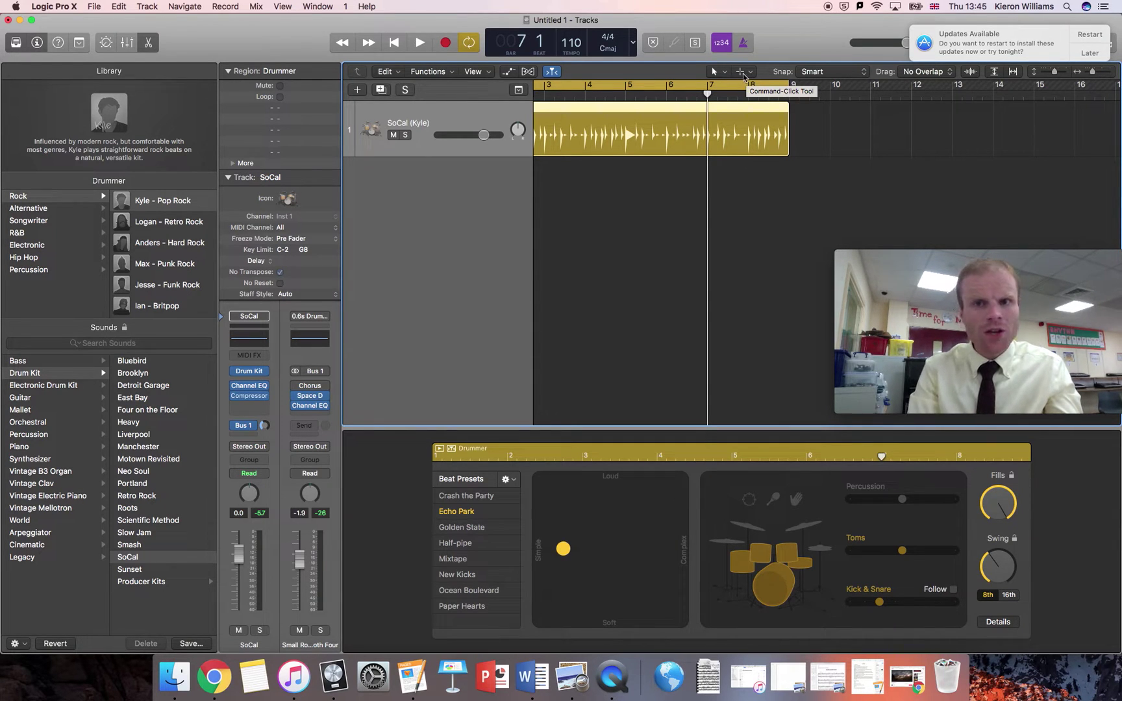
pyautogui.click(749, 72)
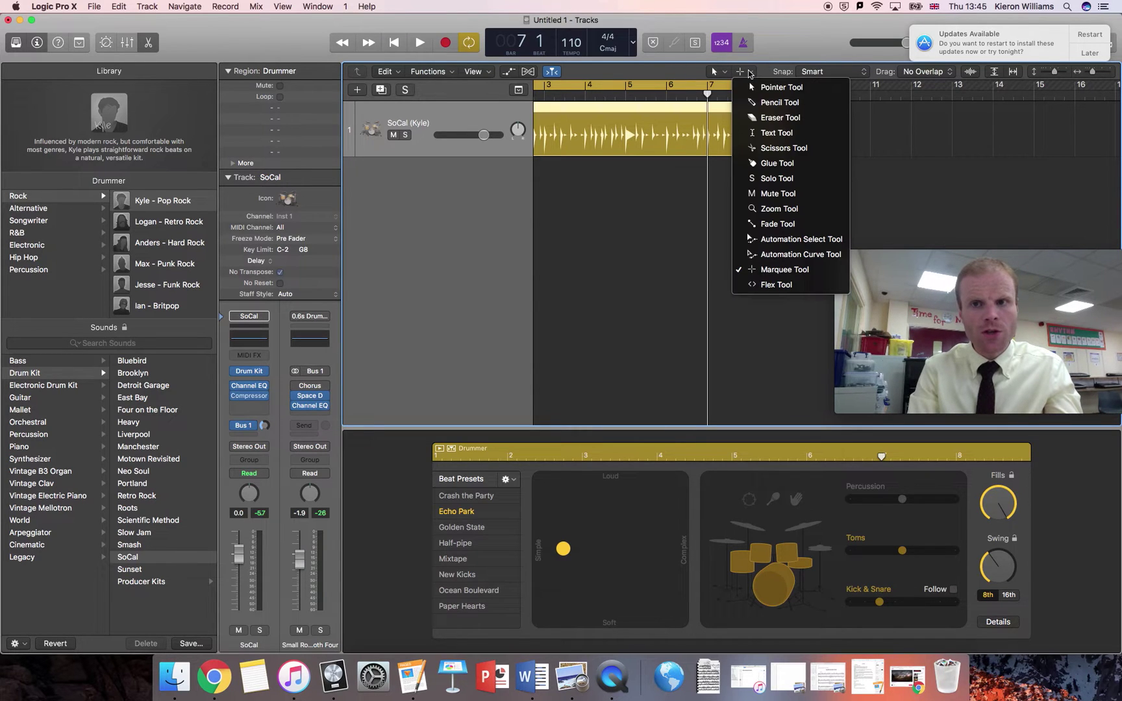
pyautogui.click(769, 148)
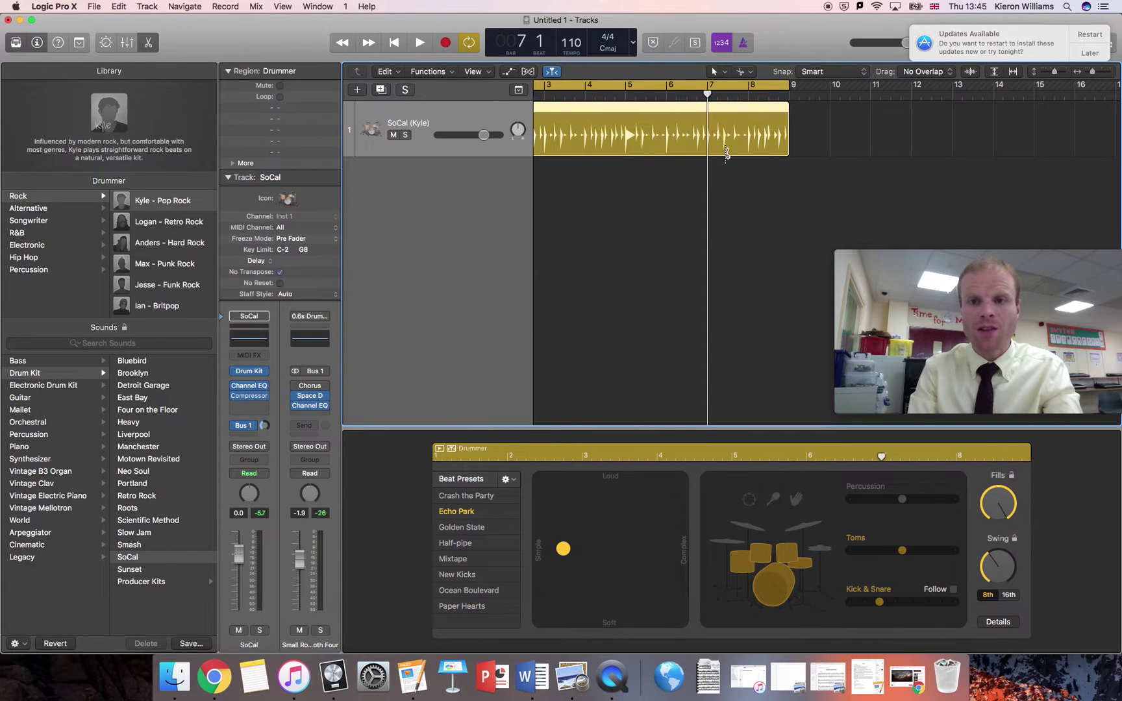
pyautogui.click(750, 120)
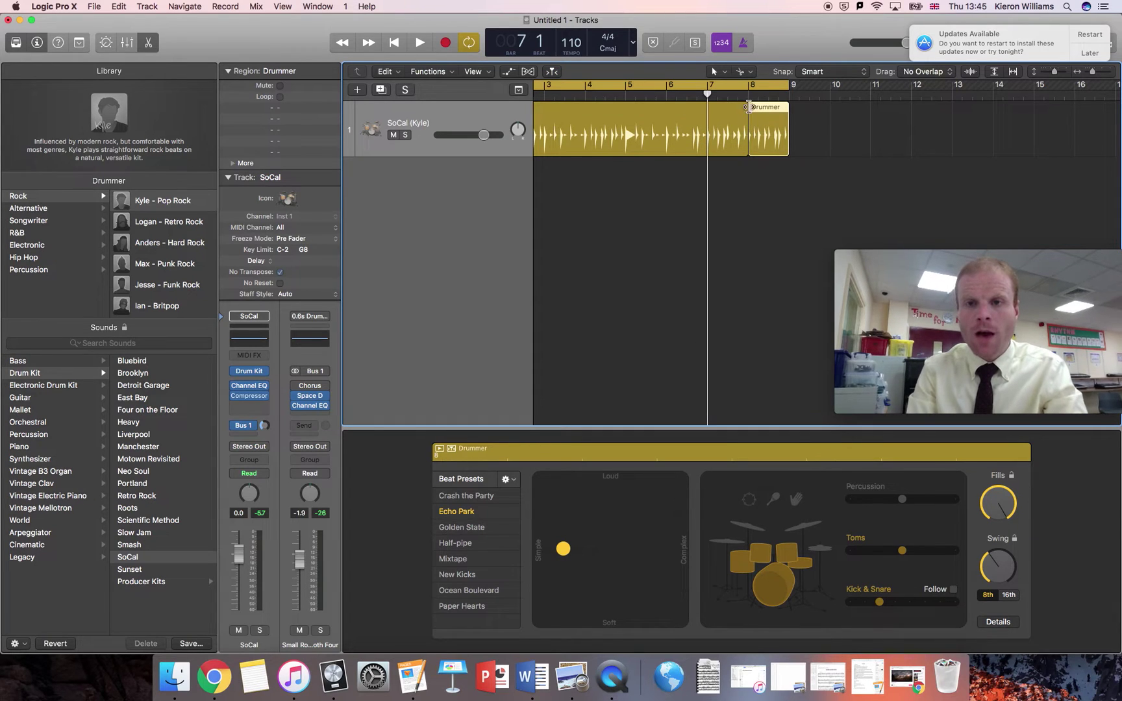
# Turn off cycle mode and paste a copy of the one-bar region from bar 8 at bar 12
pyautogui.moveTo(769, 127)
pyautogui.mouseDown()
pyautogui.moveTo(853, 128)
pyautogui.moveTo(772, 126)
pyautogui.mouseUp()
pyautogui.click(777, 208)
pyautogui.click(769, 143)
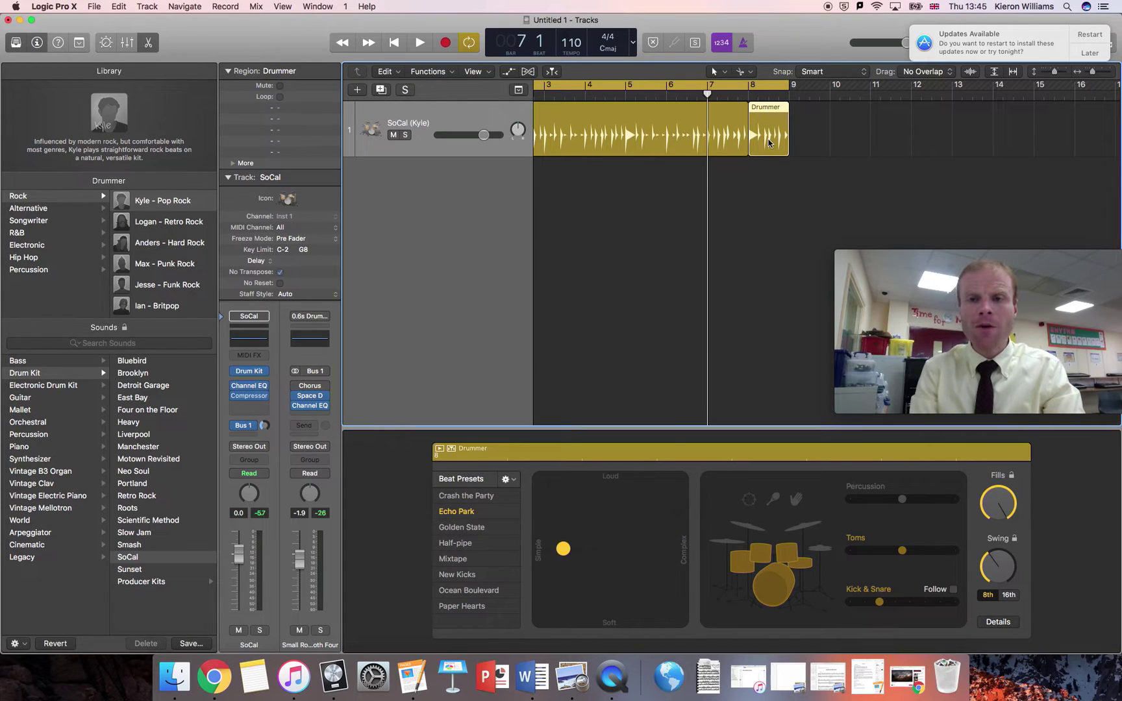
pyautogui.press('.')
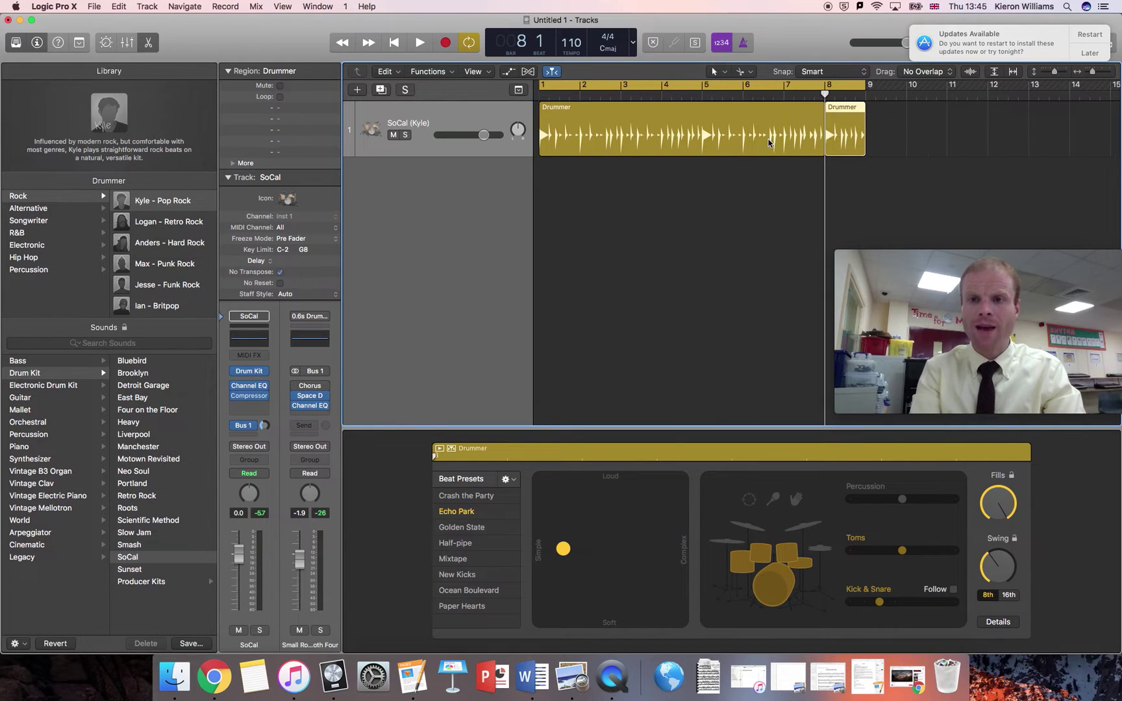
pyautogui.click(656, 83)
pyautogui.press('.')
pyautogui.press('.')
pyautogui.press('.')
pyautogui.press('.')
pyautogui.press('super+v')
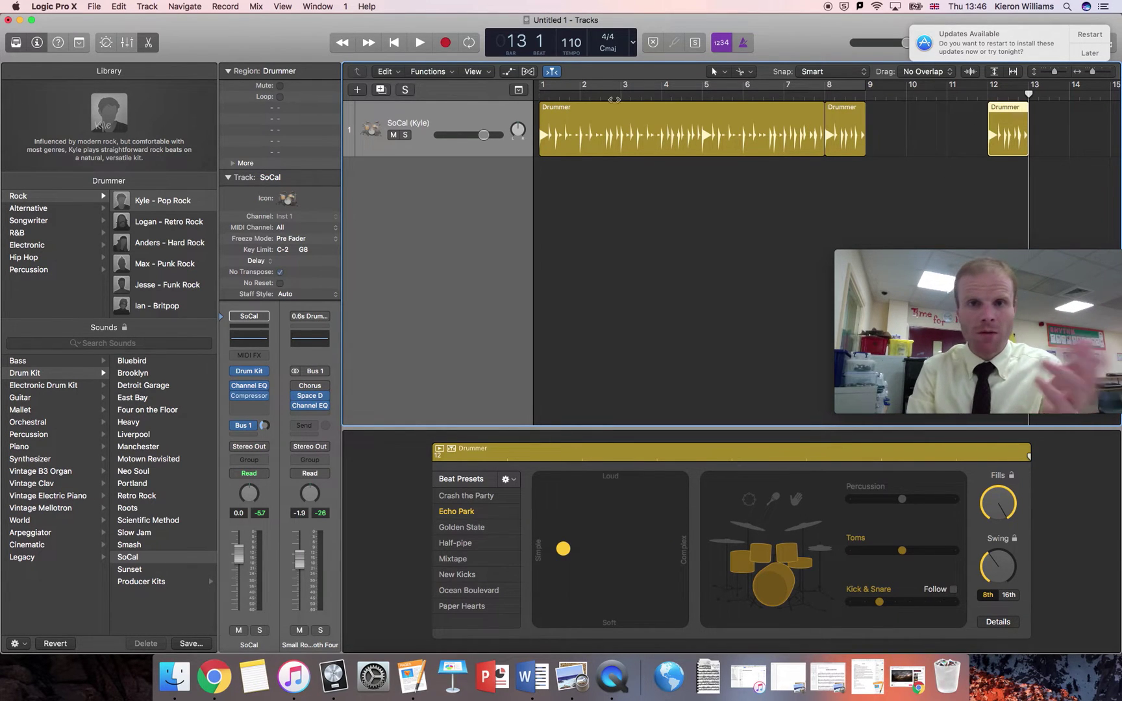
# Split the first Drummer region at bars 4 and 3, and paste copies of the two regions covering bars 1 to 3 at bar 9
pyautogui.click(662, 127)
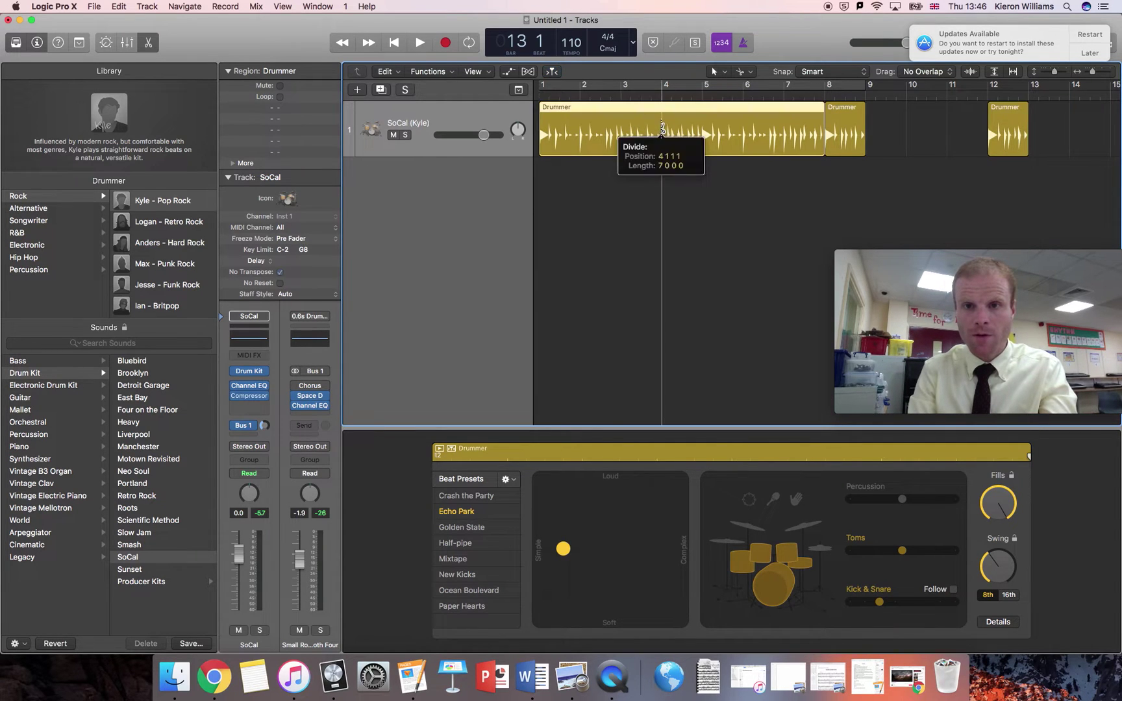
pyautogui.click(622, 130)
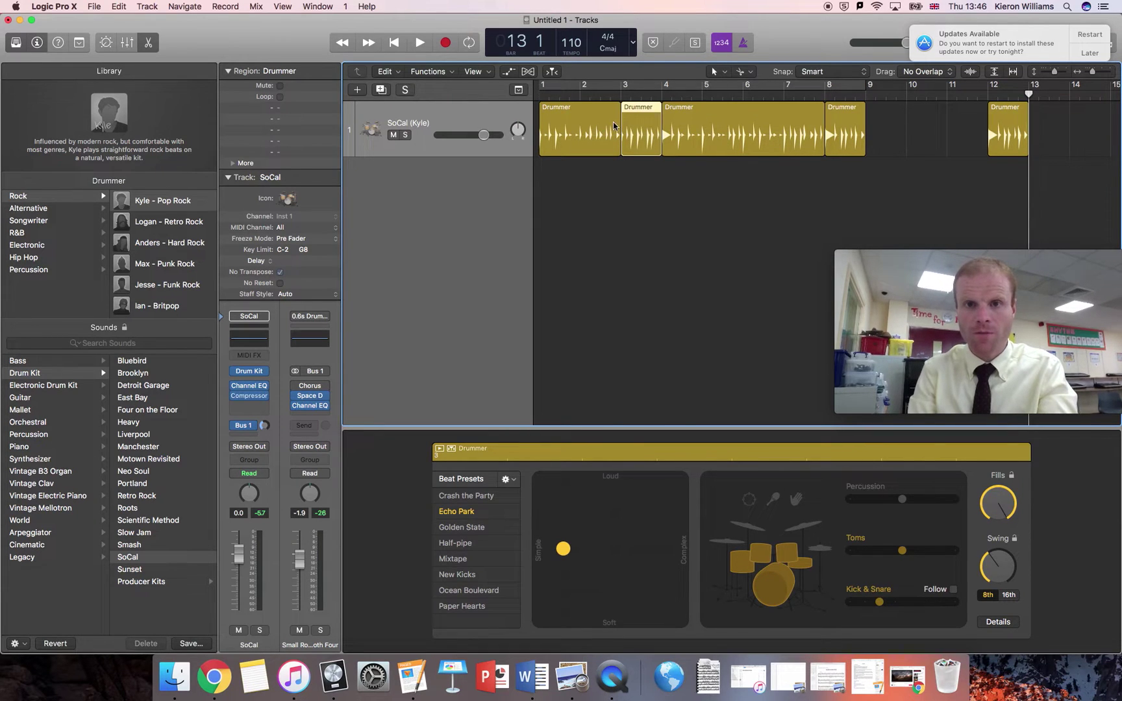
pyautogui.moveTo(585, 181); pyautogui.dragTo(641, 140)
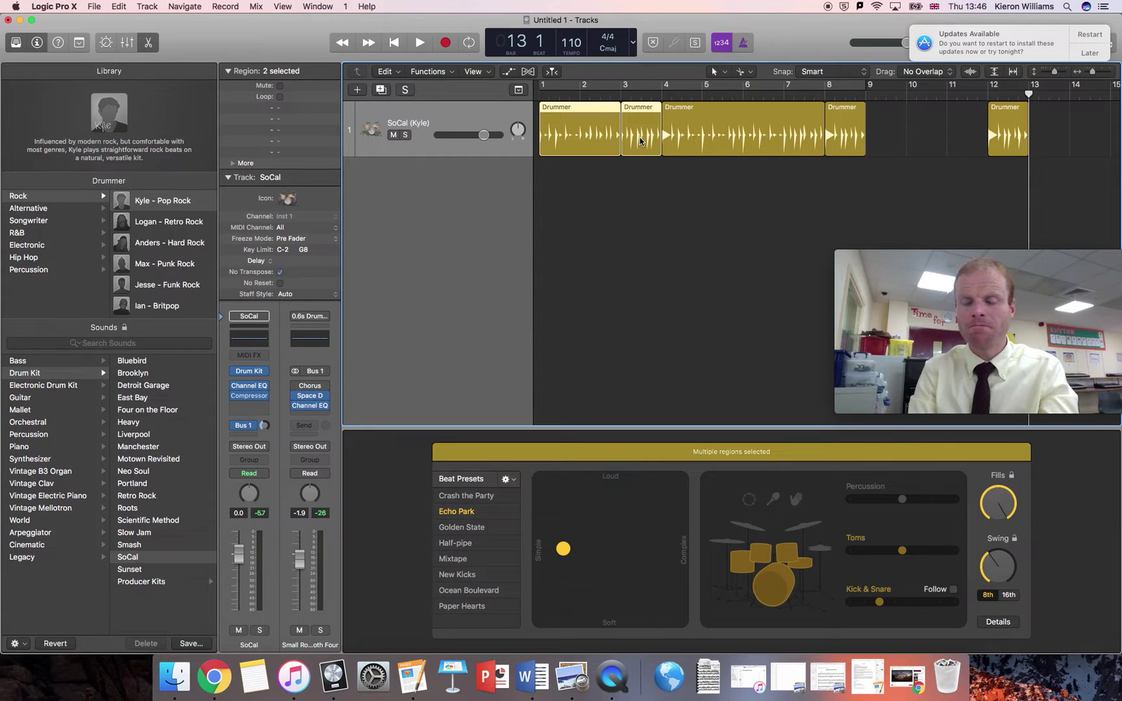
pyautogui.press(',')
pyautogui.press(',')
pyautogui.press(',')
pyautogui.press(',')
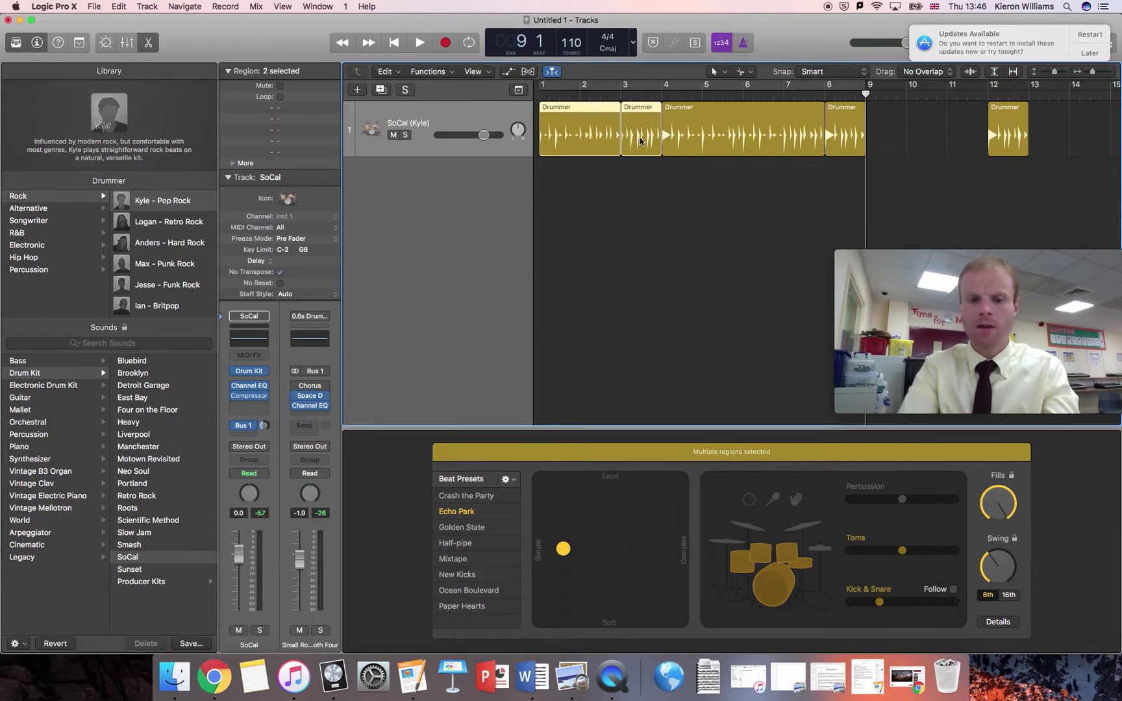
pyautogui.press('super+v')
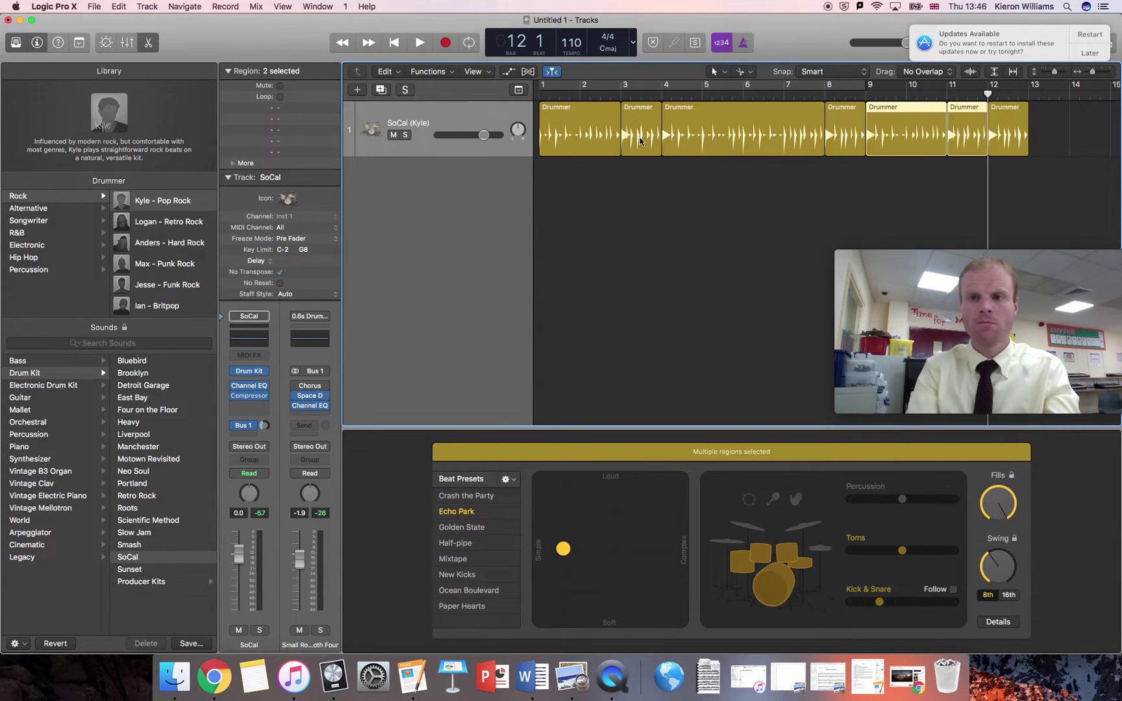
# Audition the pasted regions from bar 8, stop playback and return the playhead to bar 1
pyautogui.press(',')
pyautogui.press(',')
pyautogui.press(',')
pyautogui.press(',')
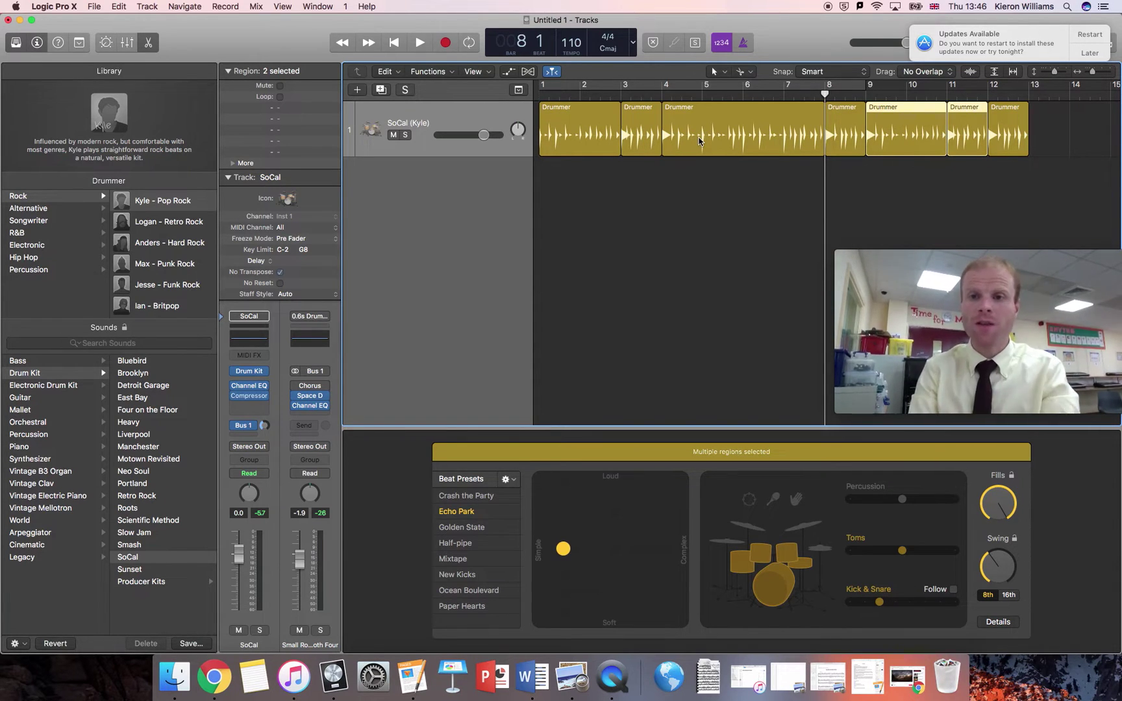
pyautogui.press('space')
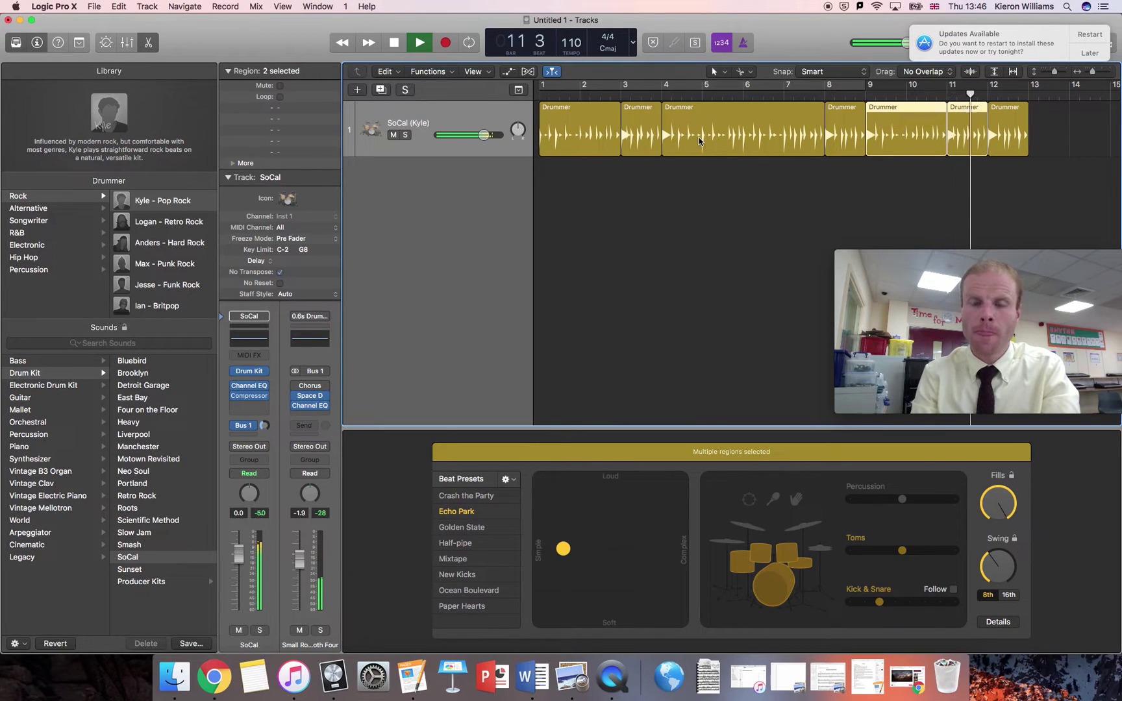
pyautogui.press('space')
pyautogui.press(',')
pyautogui.press(',')
pyautogui.press(',')
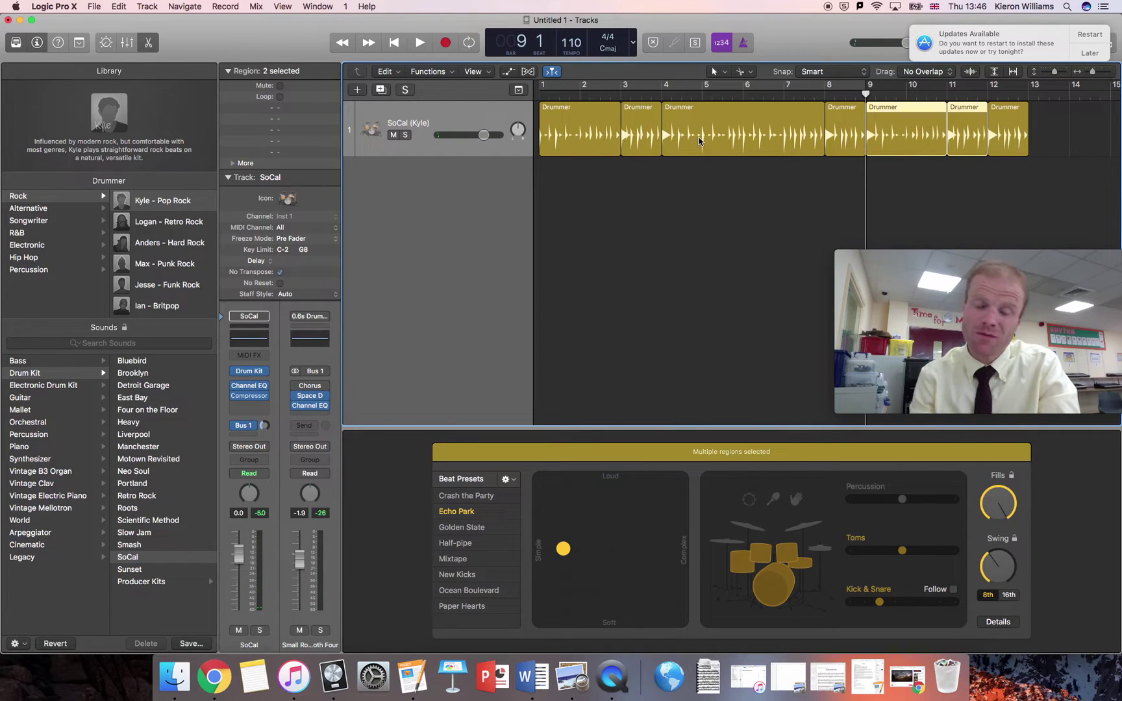
pyautogui.press(',')
pyautogui.press(',')
pyautogui.press(',')
pyautogui.press(',')
pyautogui.press(',')
pyautogui.press(',')
pyautogui.press(',')
pyautogui.press(',')
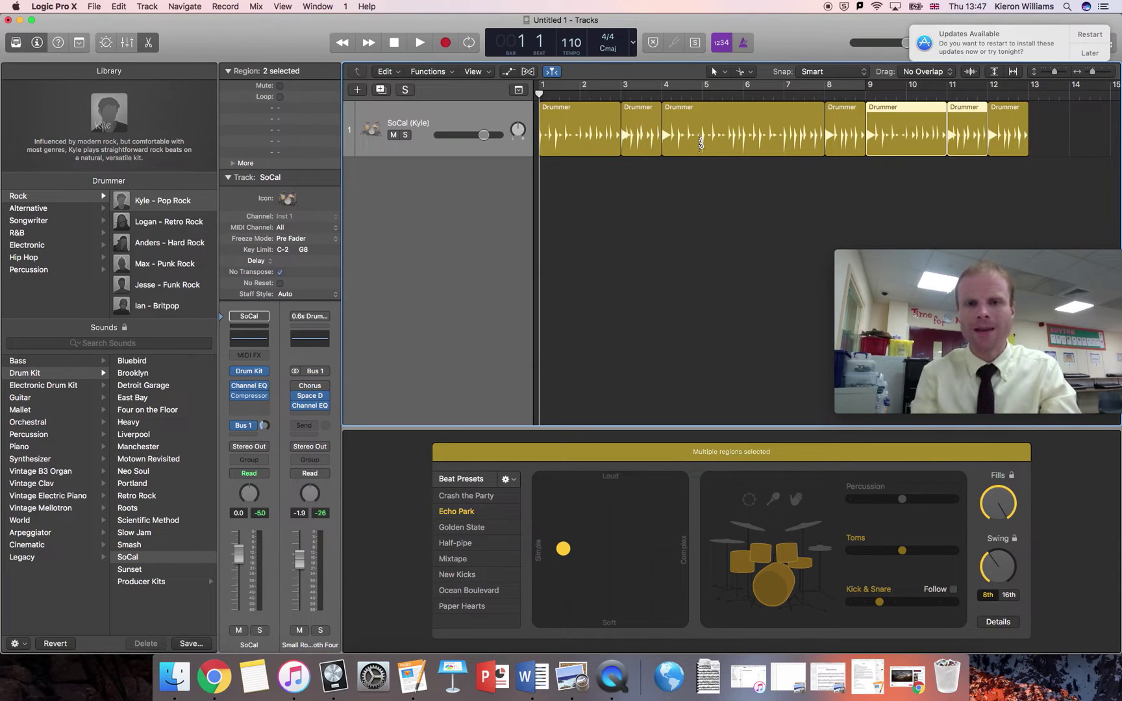
# Duplicate the SoCal drummer track and change the new track's drummer to Quincy from the Percussion category, confirming the replacement
pyautogui.press('super+d')
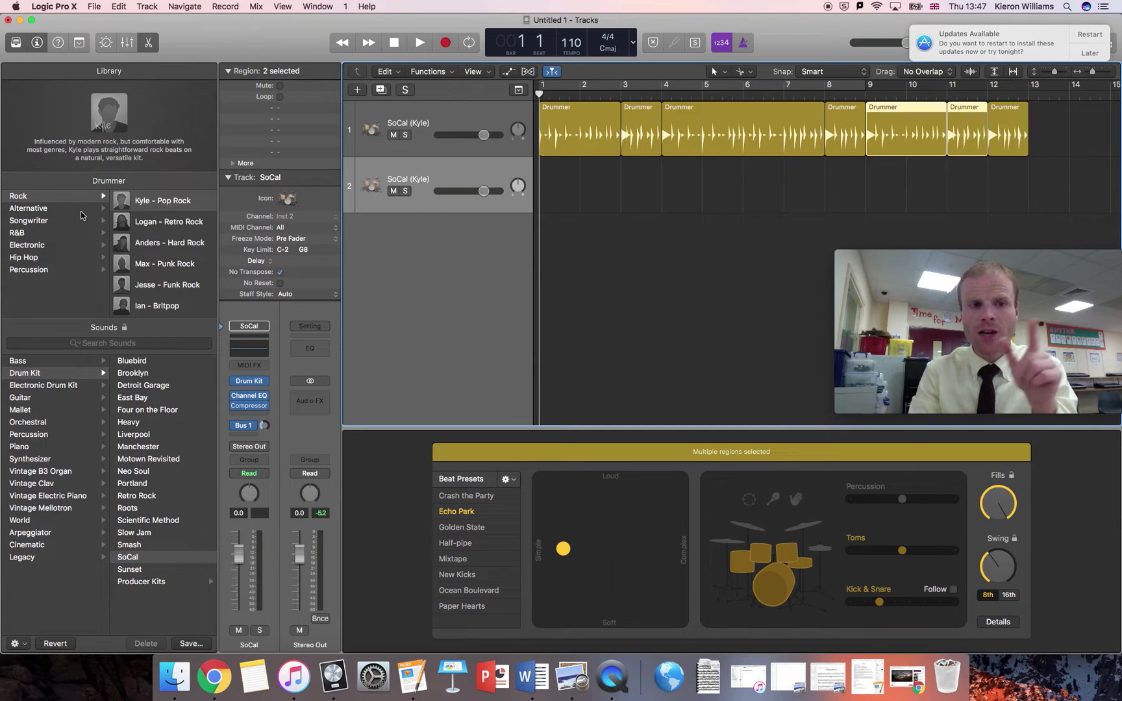
pyautogui.click(30, 271)
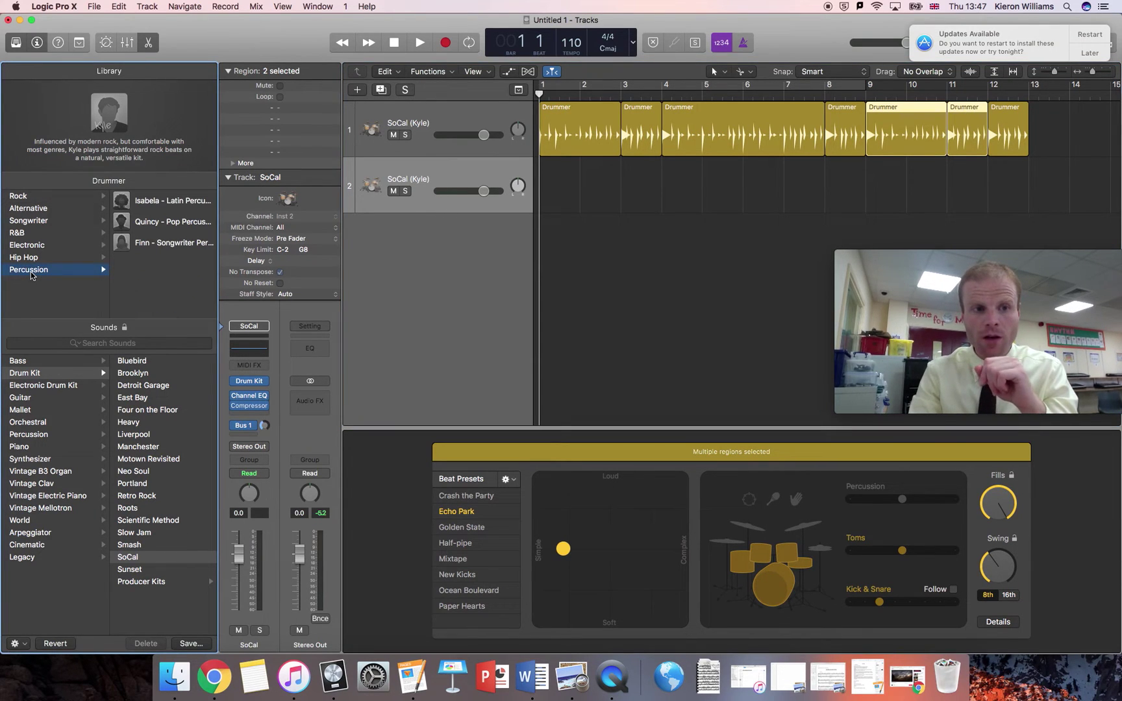
pyautogui.click(170, 224)
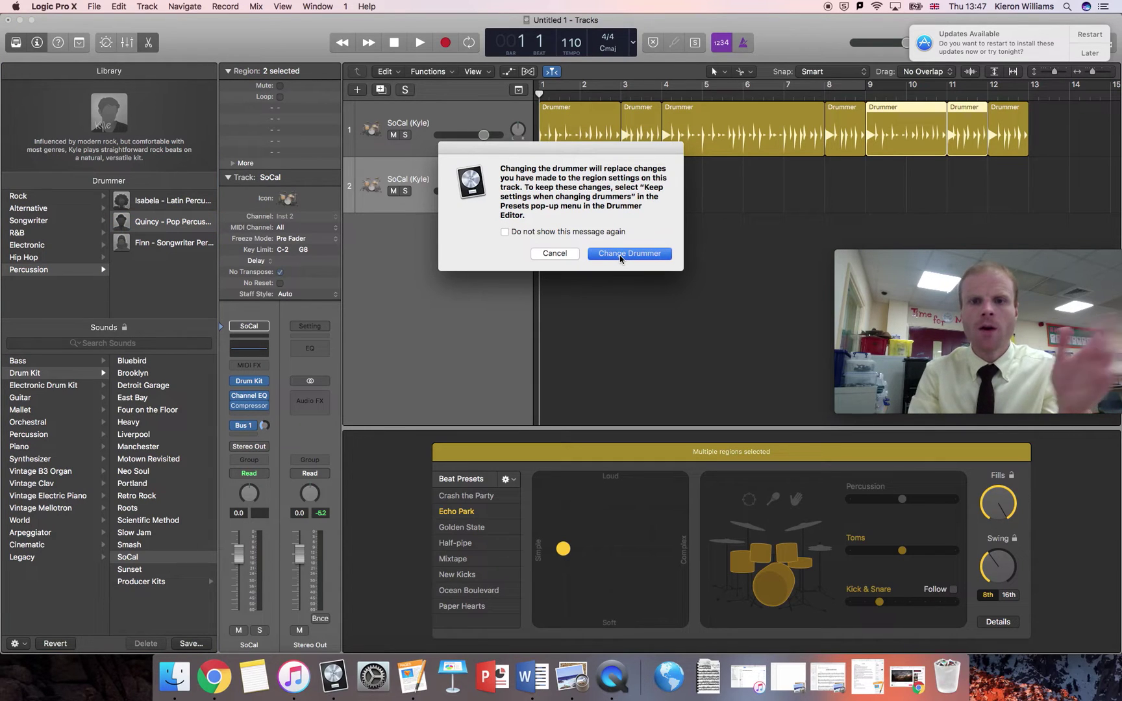
pyautogui.click(620, 255)
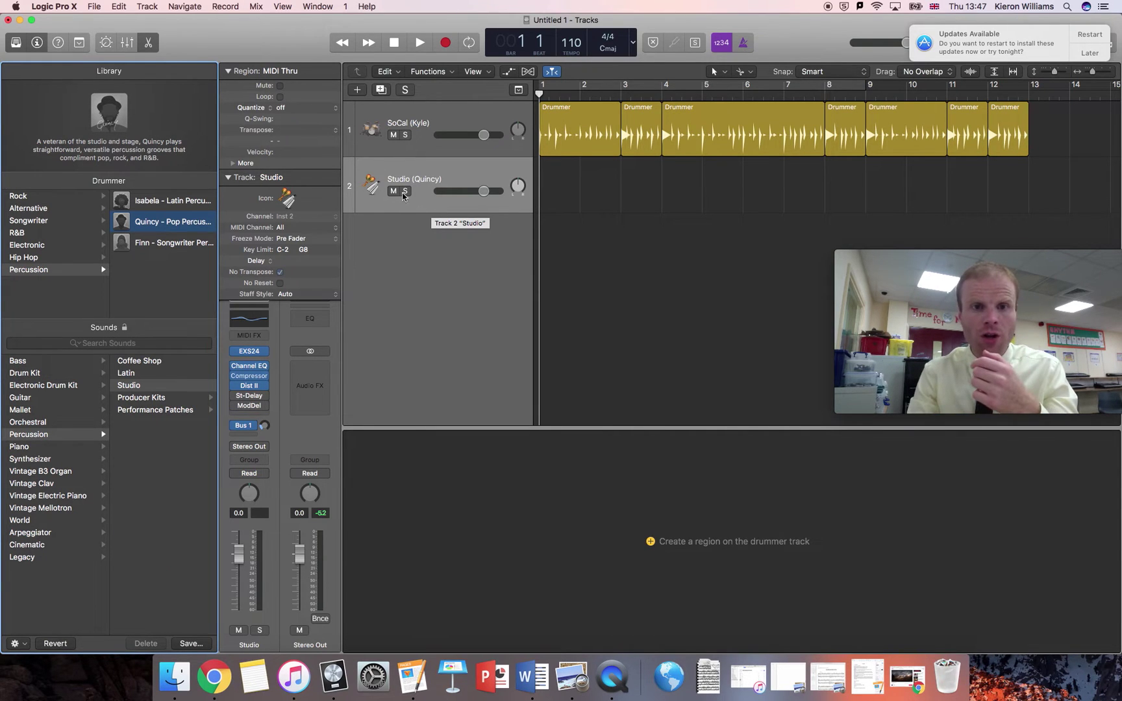
# Solo the Studio percussion track, create a Drummer region on it at bar 1 and audition the region
pyautogui.click(405, 191)
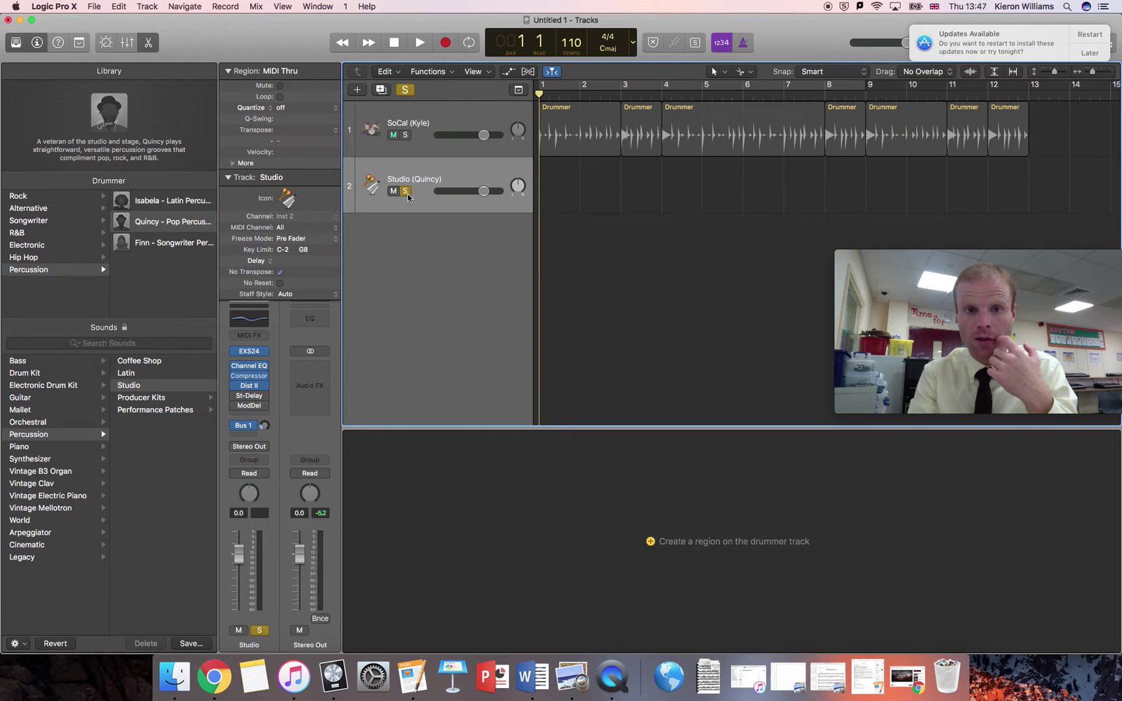
pyautogui.click(543, 186)
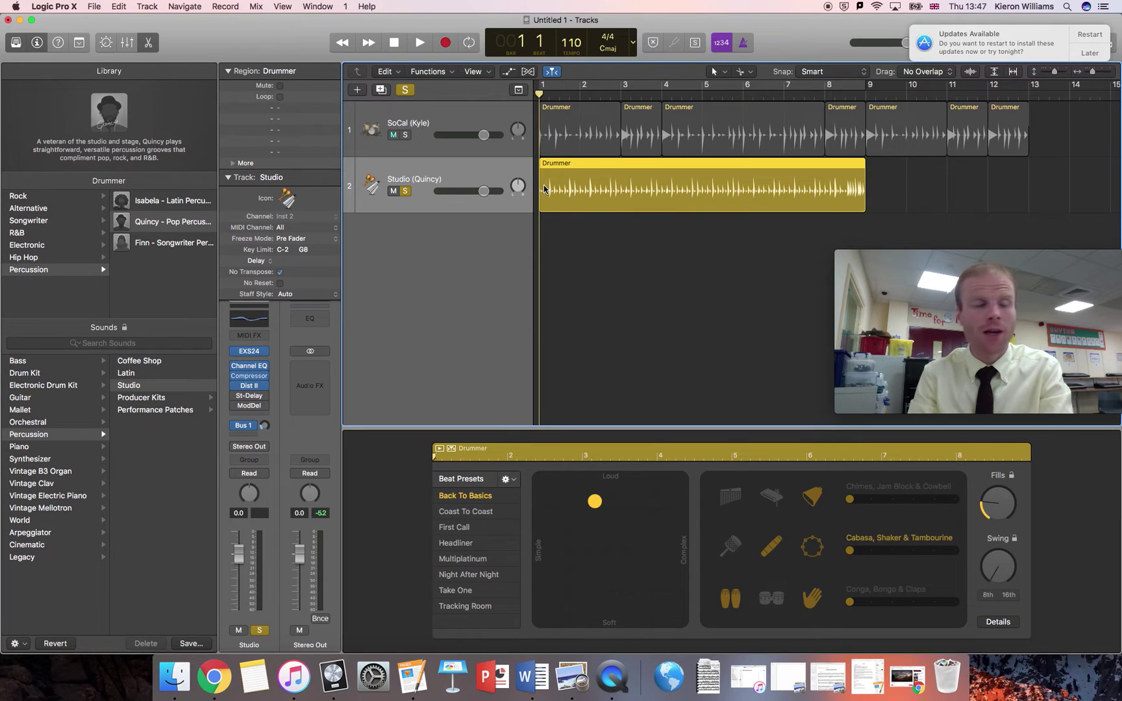
pyautogui.press('space')
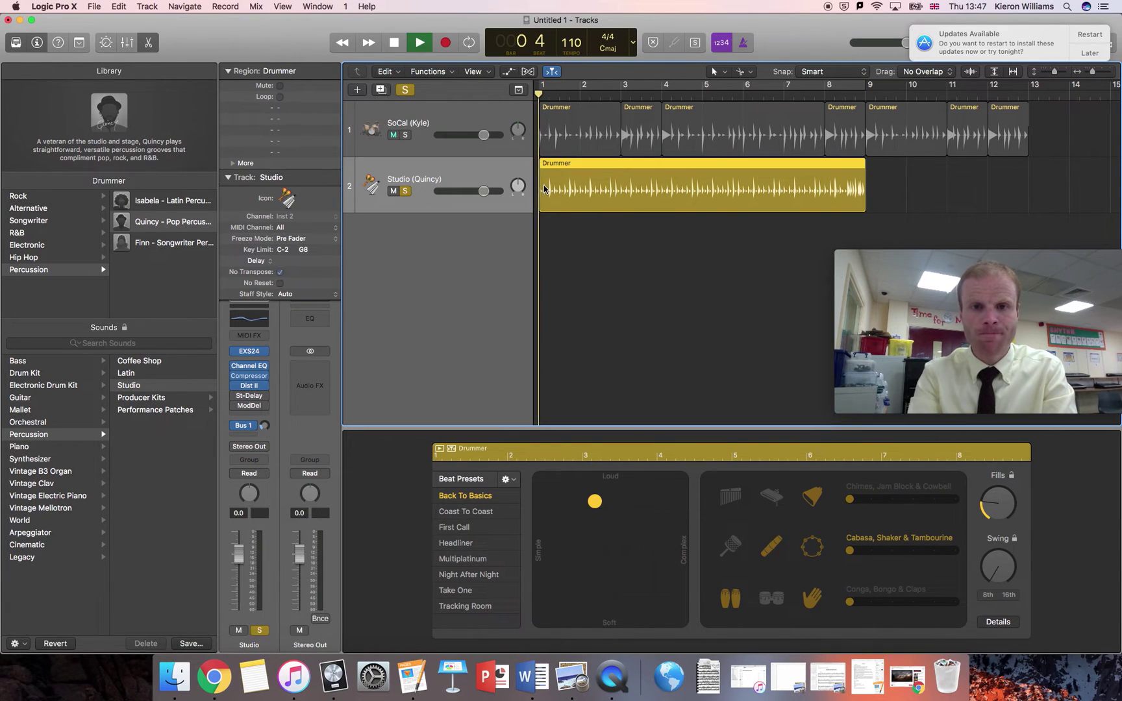
pyautogui.click(649, 242)
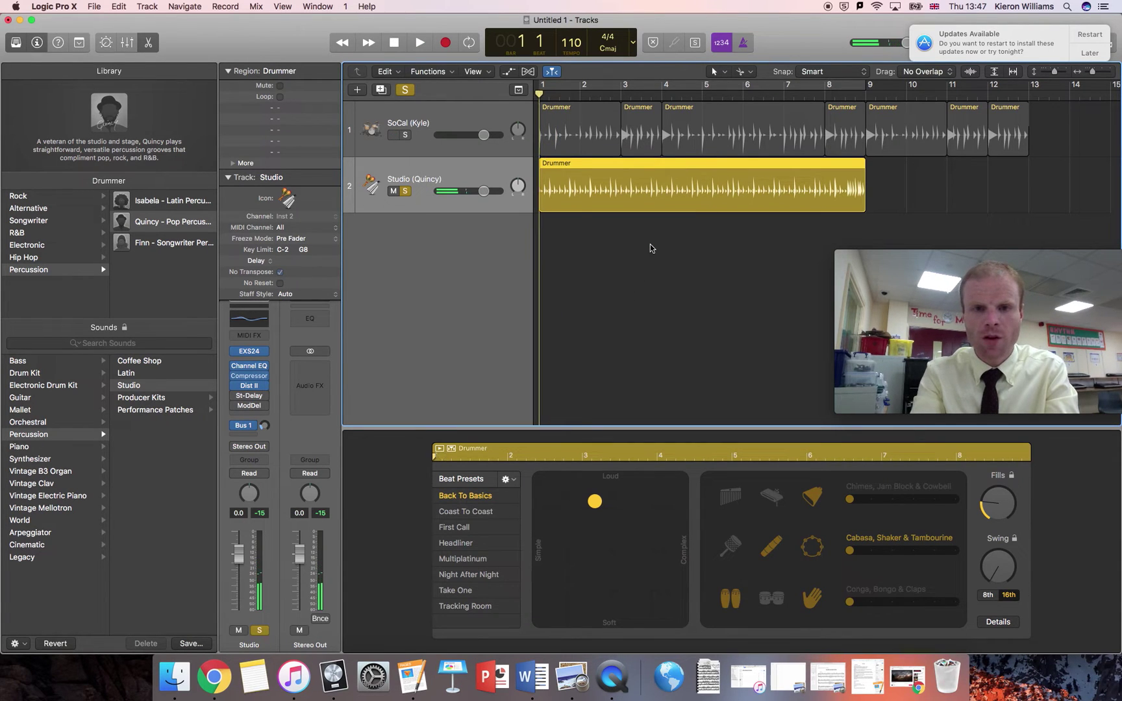
pyautogui.press('space')
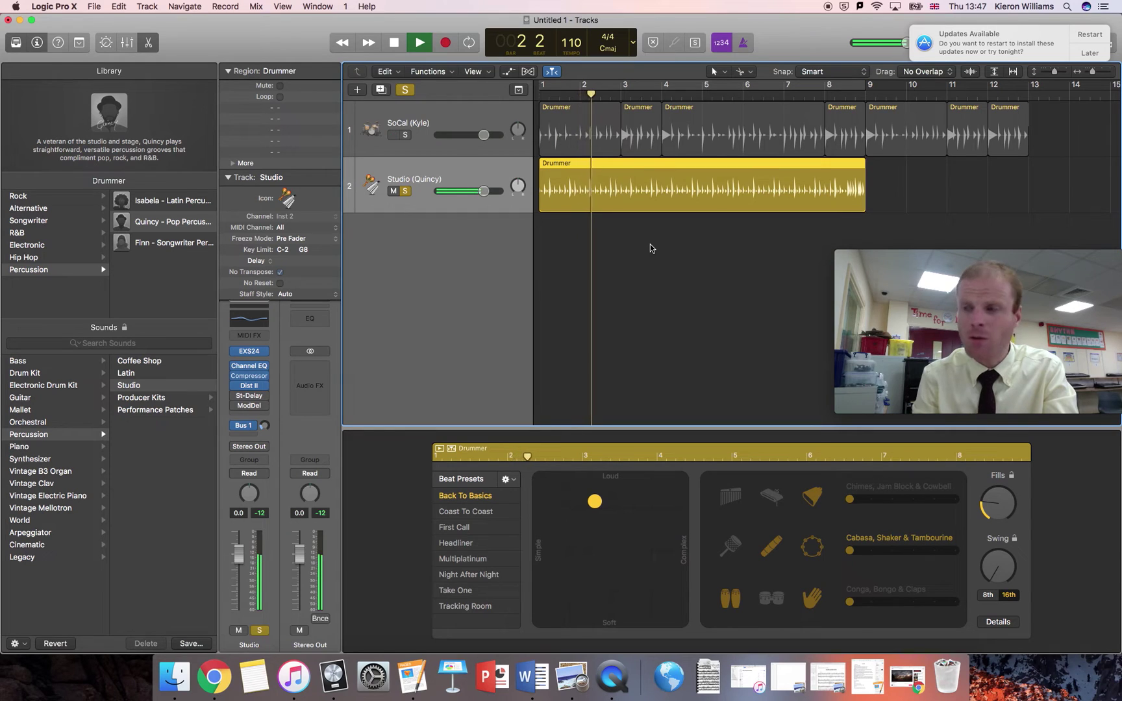
pyautogui.press('space')
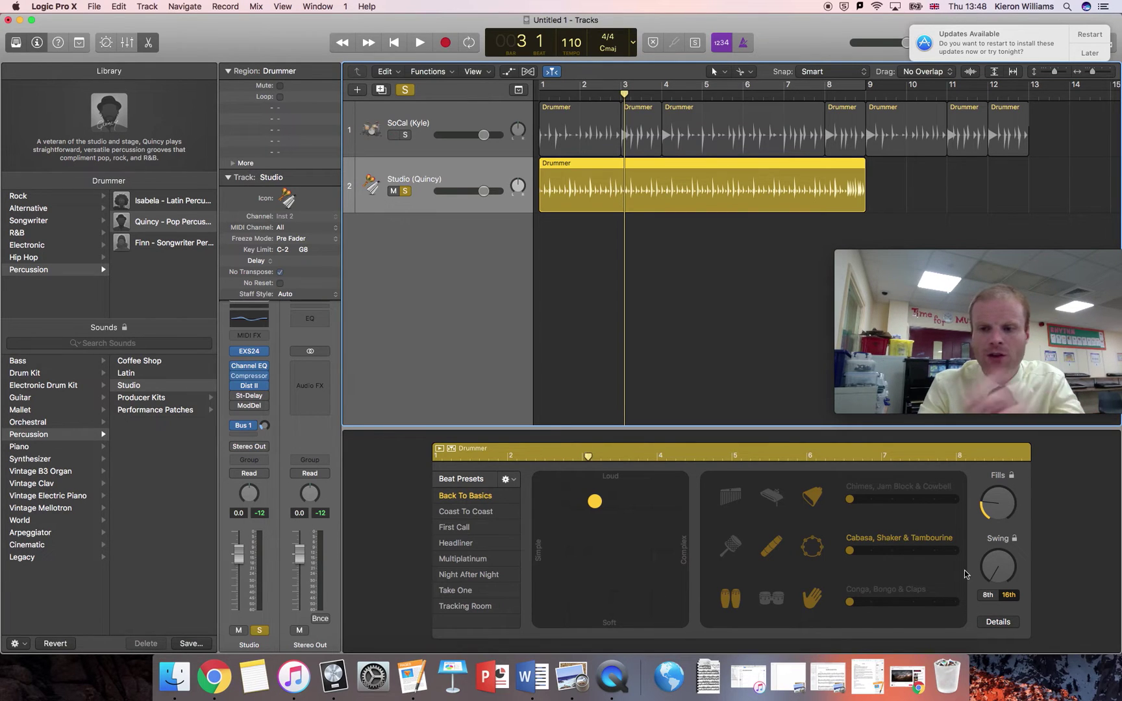
# Raise the percussion region's 16th-note Swing to about one third and audition both tracks from bar 1 with solo off
pyautogui.moveTo(994, 577); pyautogui.dragTo(993, 529)
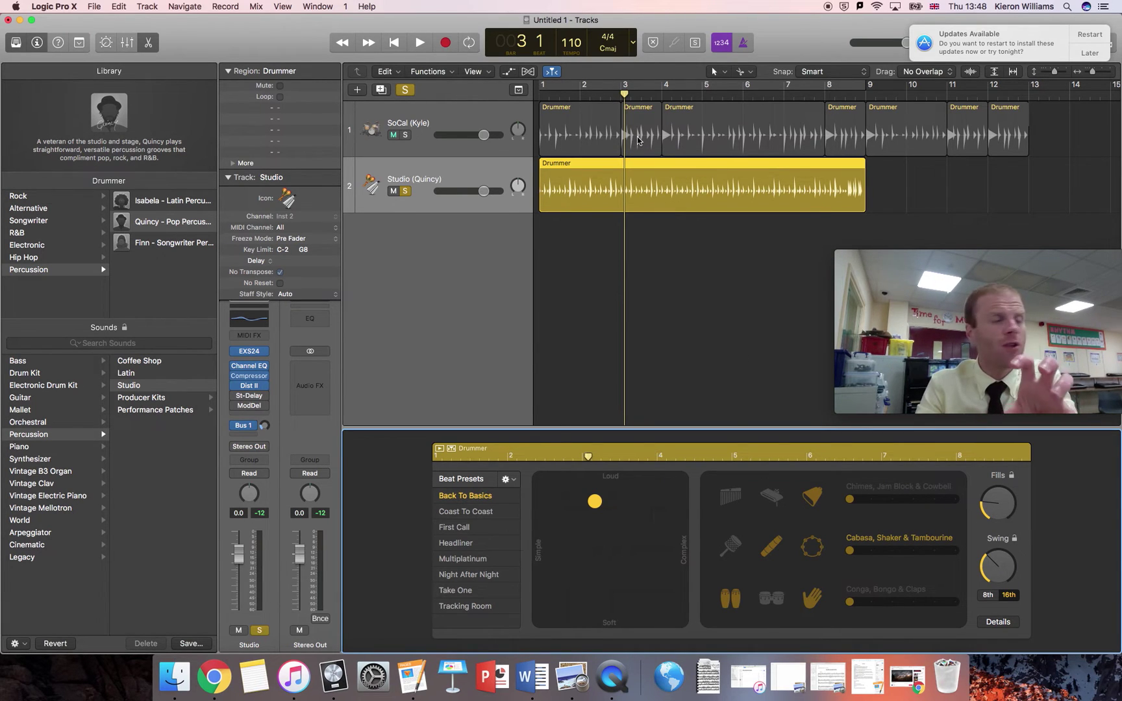
pyautogui.click(405, 191)
pyautogui.press(',')
pyautogui.press(',')
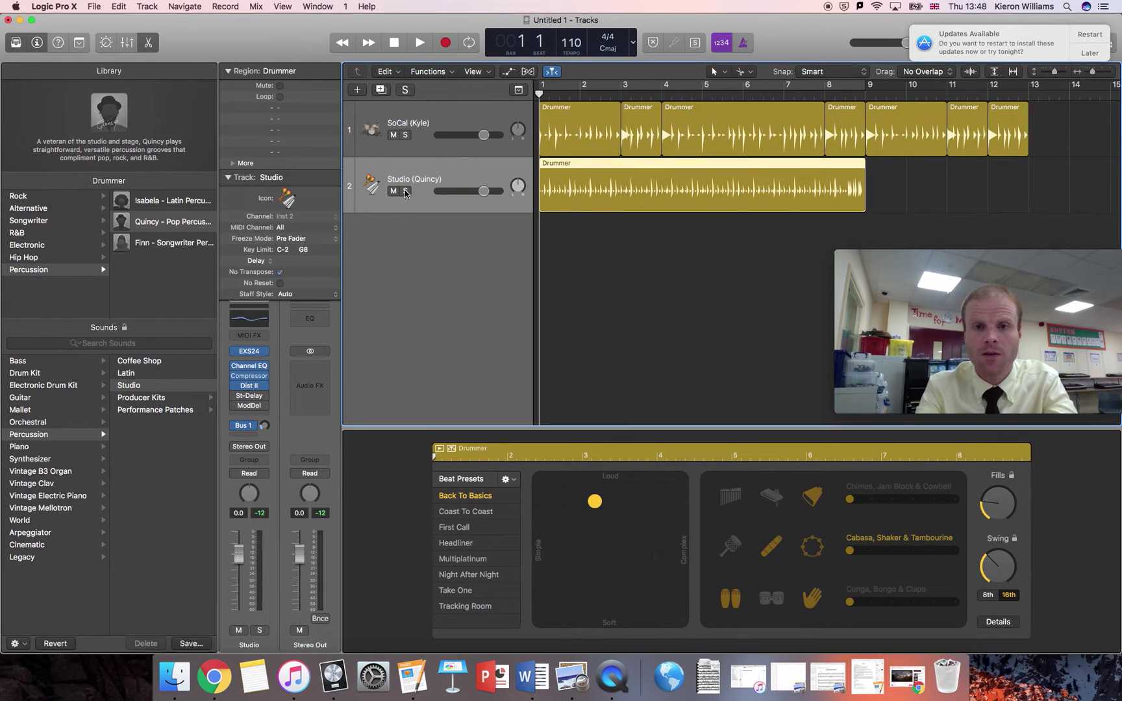
pyautogui.press('space')
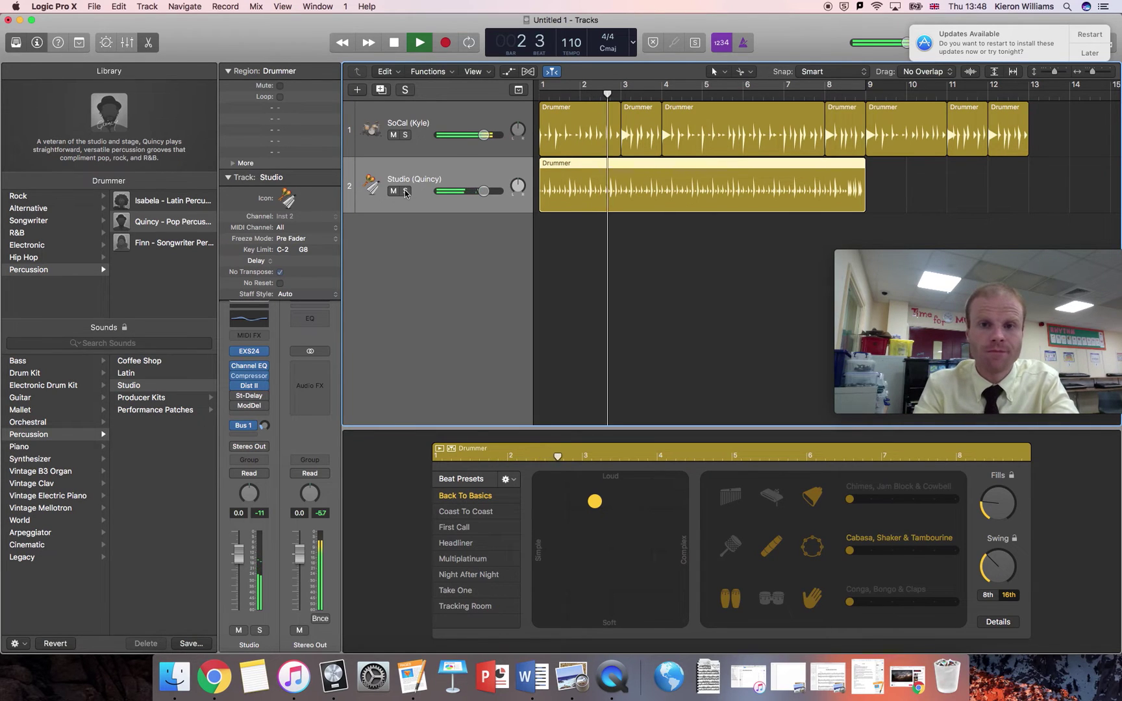
pyautogui.click(395, 44)
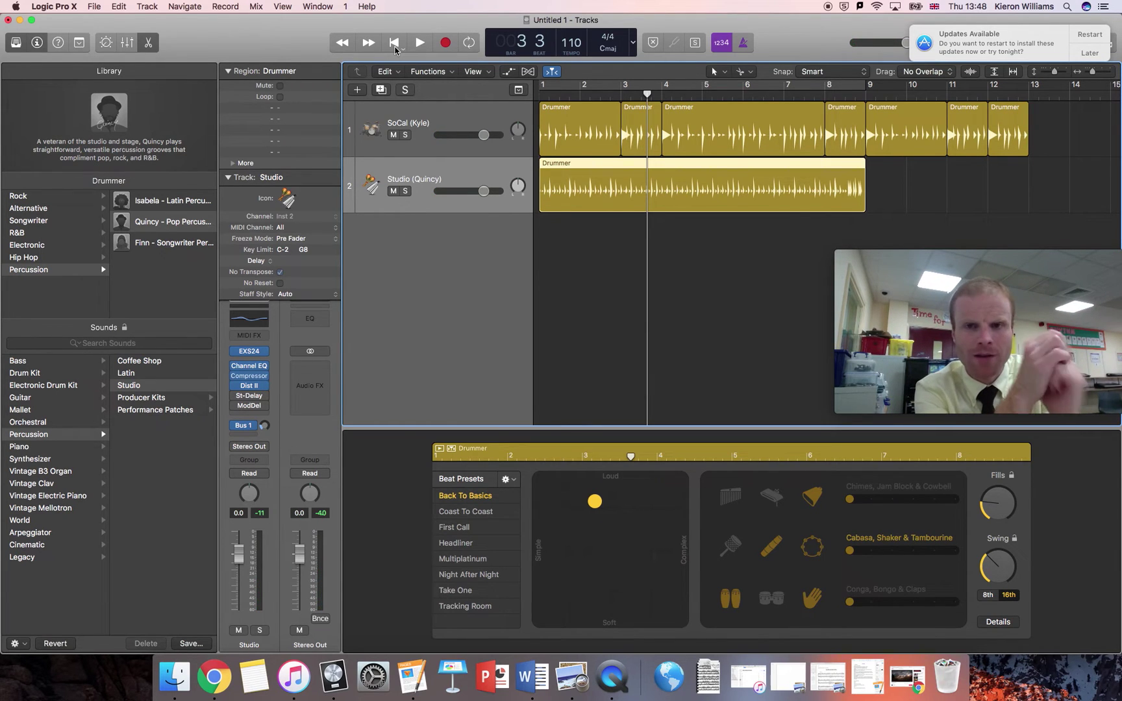
# Lower the Studio percussion track's volume to about -13.6 dB, auditioning the mix before and after the change
pyautogui.press('space')
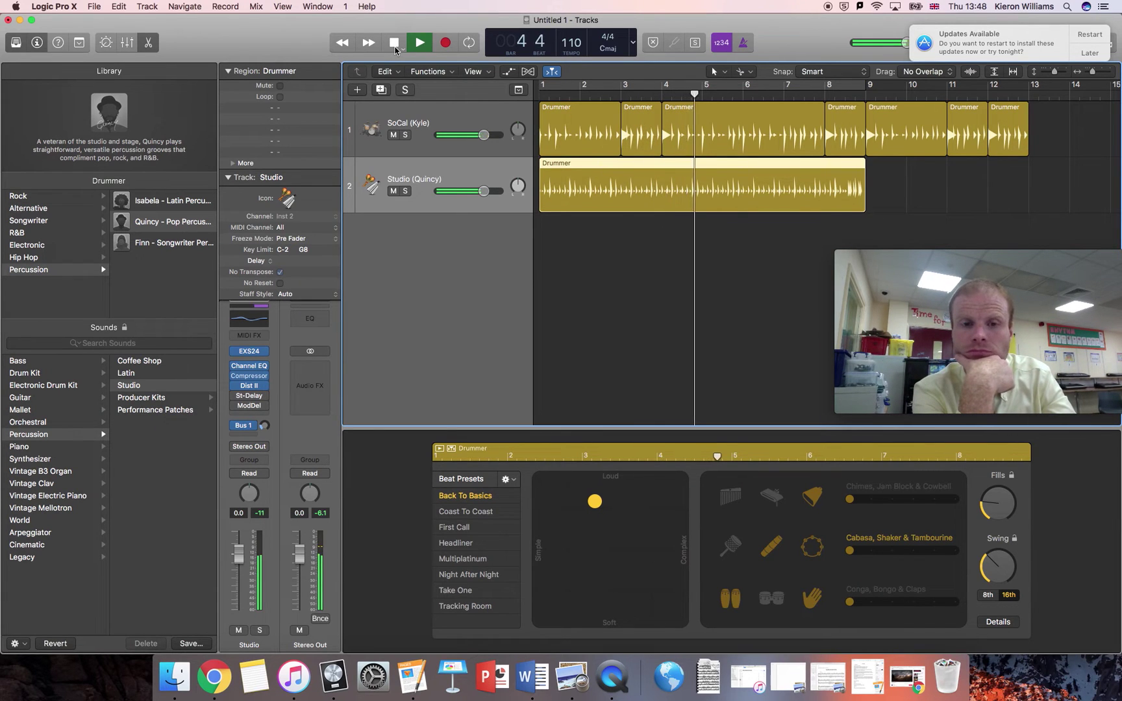
pyautogui.click(395, 49)
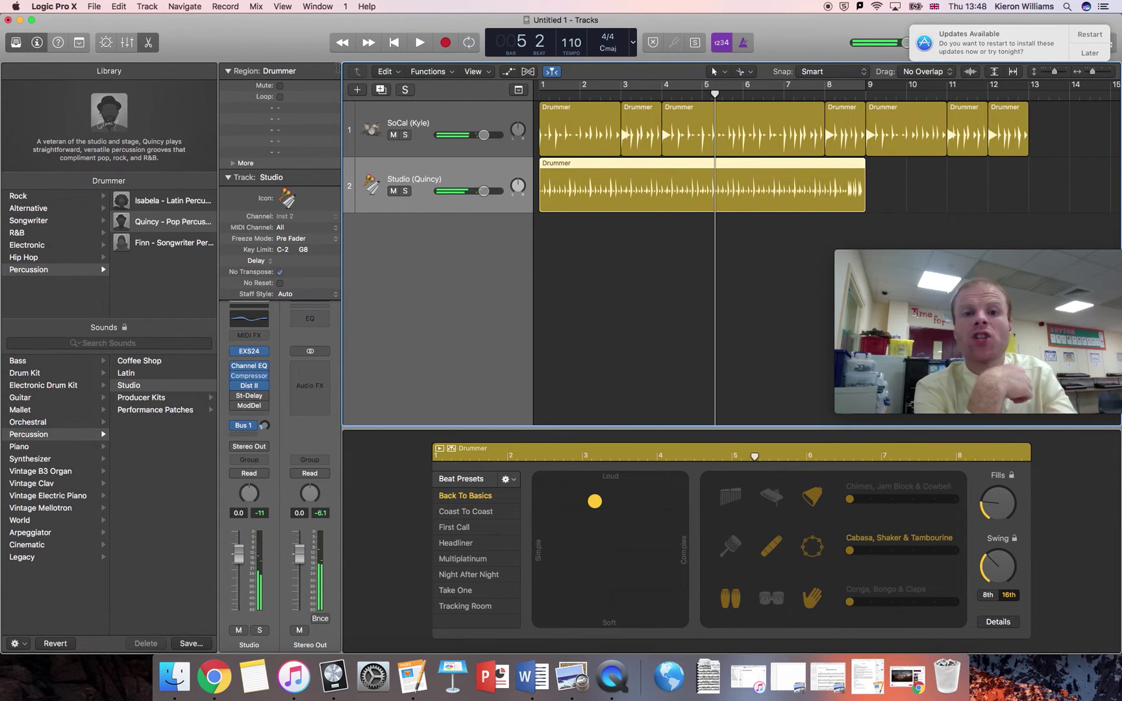
pyautogui.moveTo(483, 191); pyautogui.dragTo(426, 198)
pyautogui.press('Return')
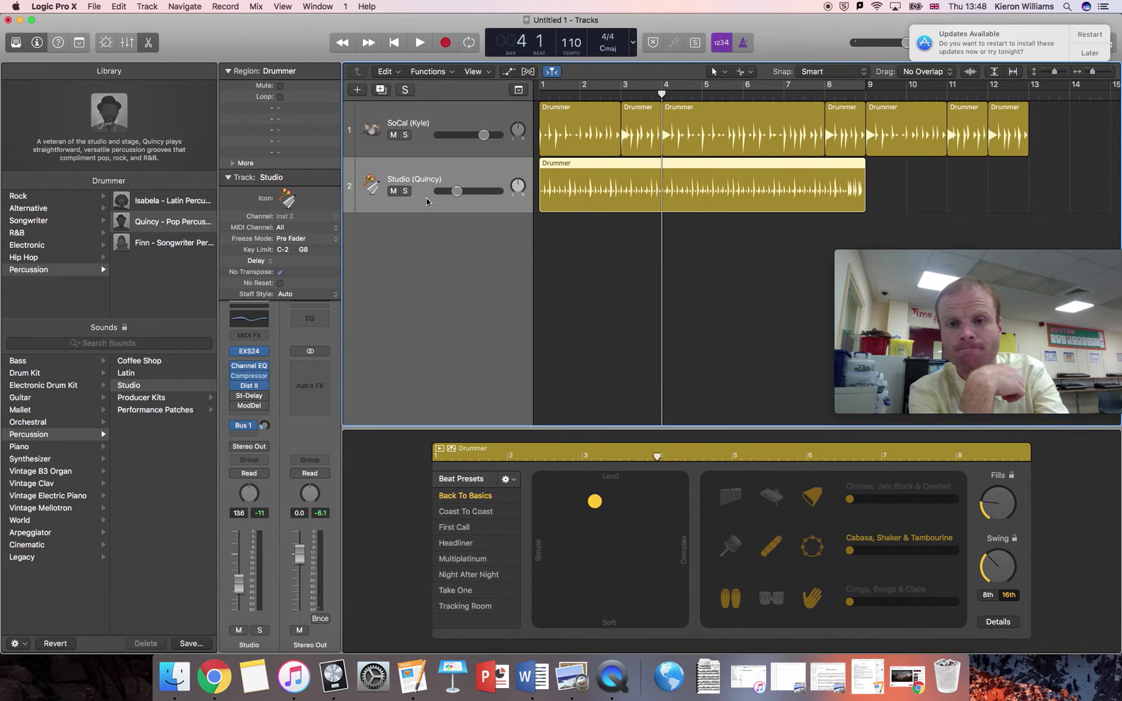
pyautogui.press('space')
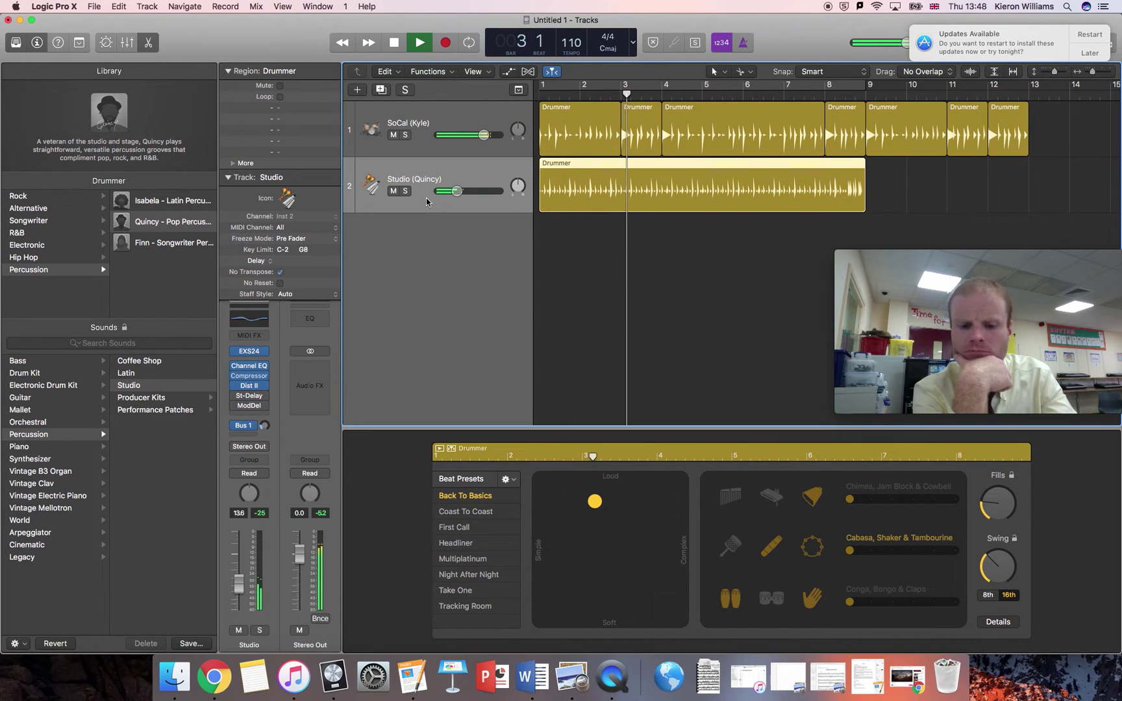
pyautogui.press('space')
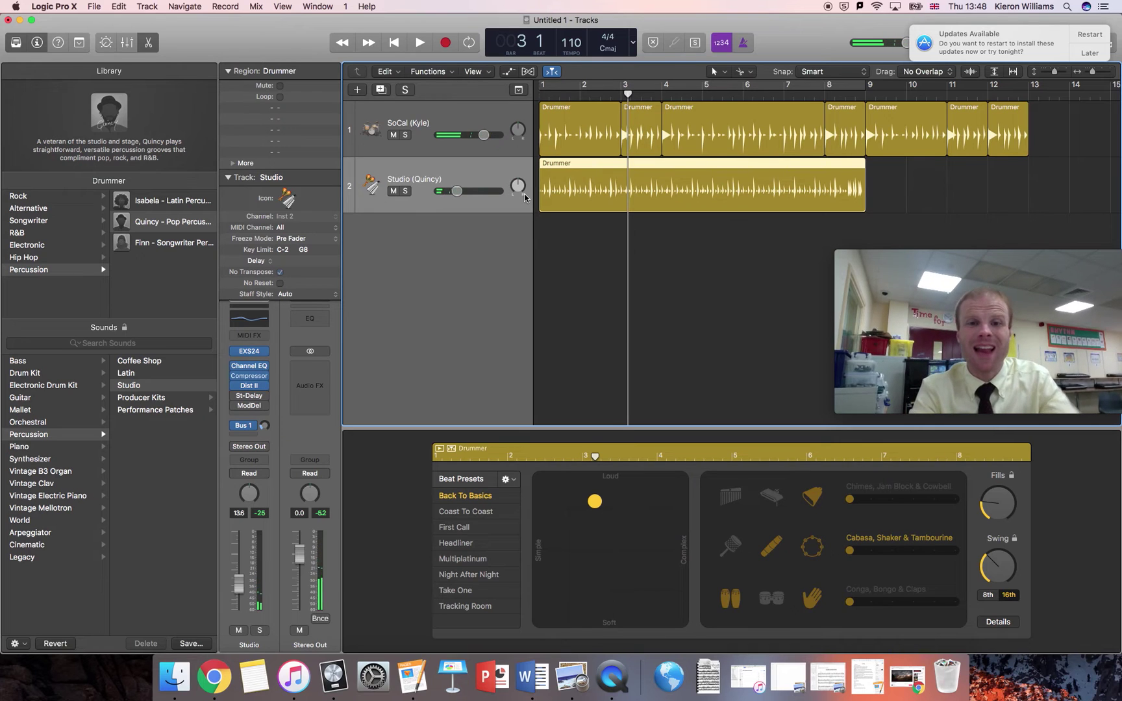
# Pan the Studio percussion track to -36 and audition both tracks from bar 1
pyautogui.moveTo(526, 198); pyautogui.dragTo(502, 208)
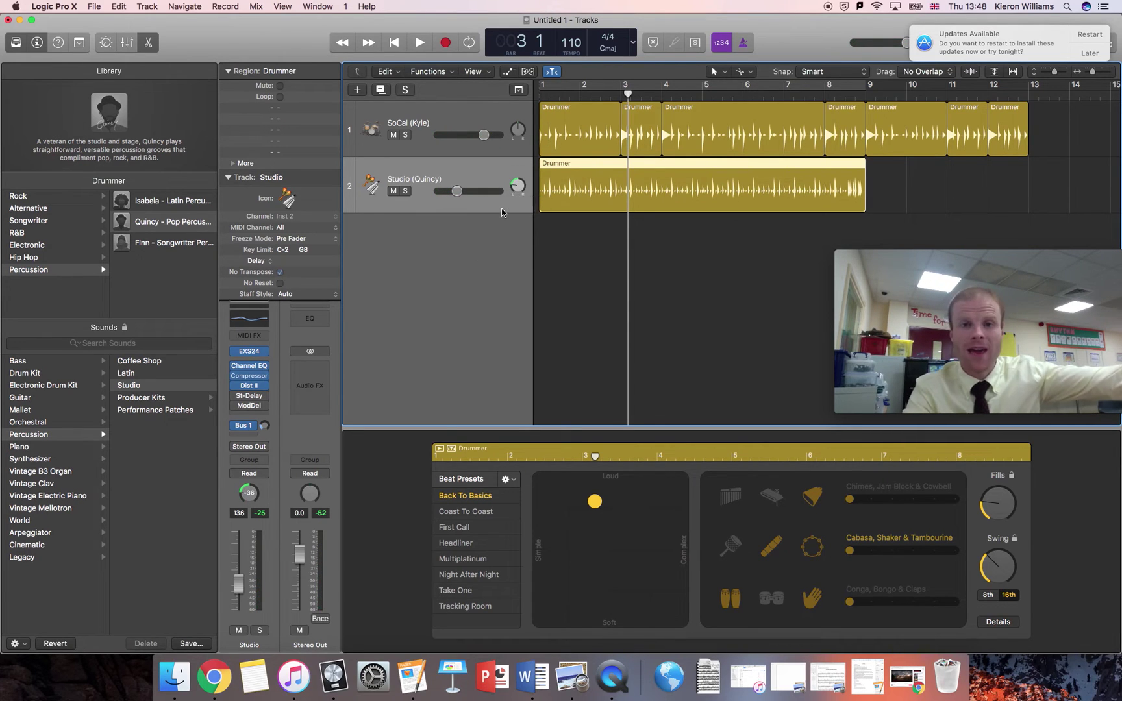
pyautogui.press('Return')
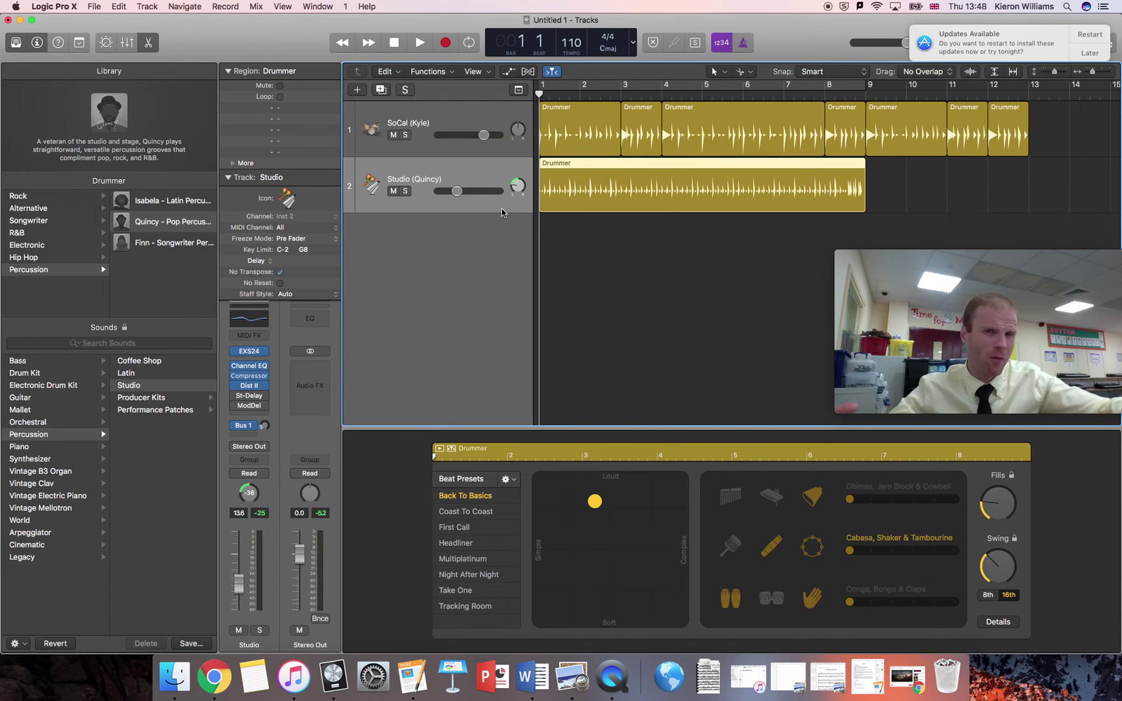
pyautogui.press('space')
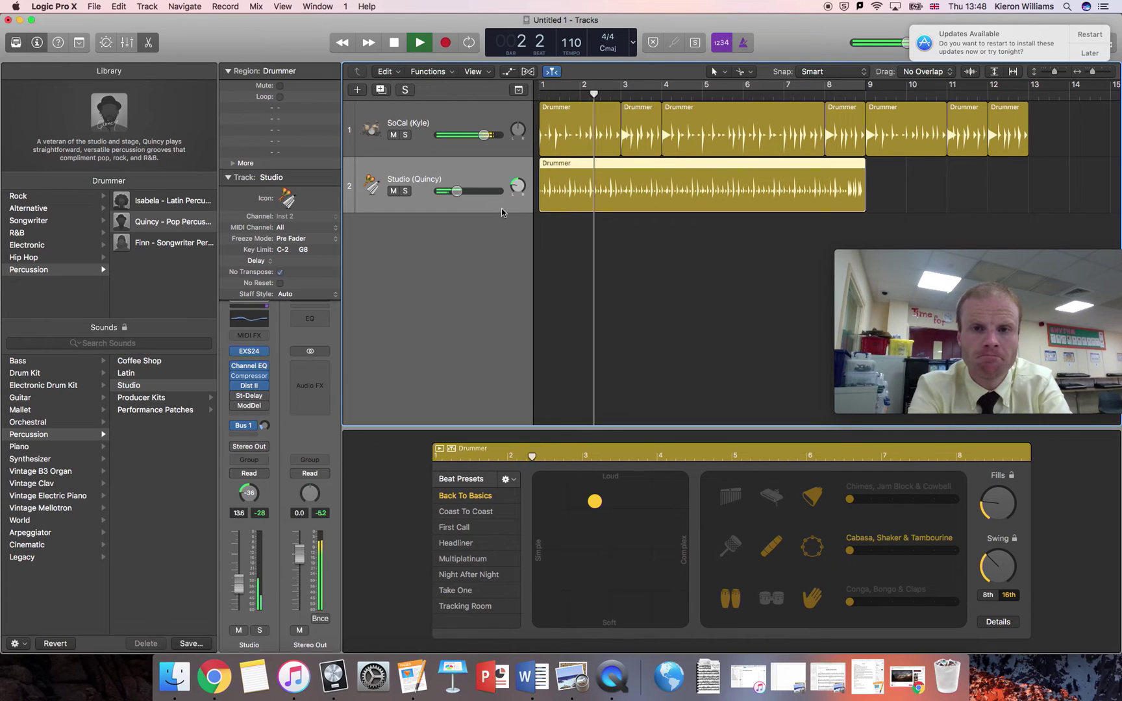
pyautogui.press('space')
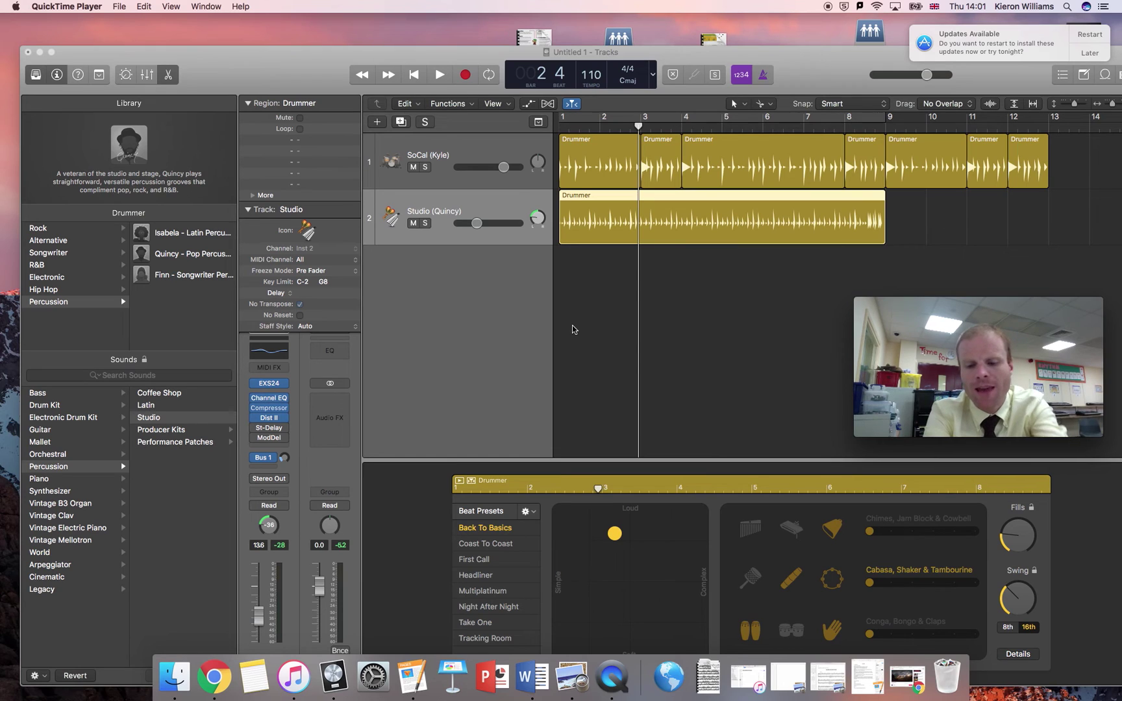
# Switch back to the Logic Pro project and rewind the playhead to bar 1
pyautogui.click(612, 363)
pyautogui.press(',')
pyautogui.press(',')
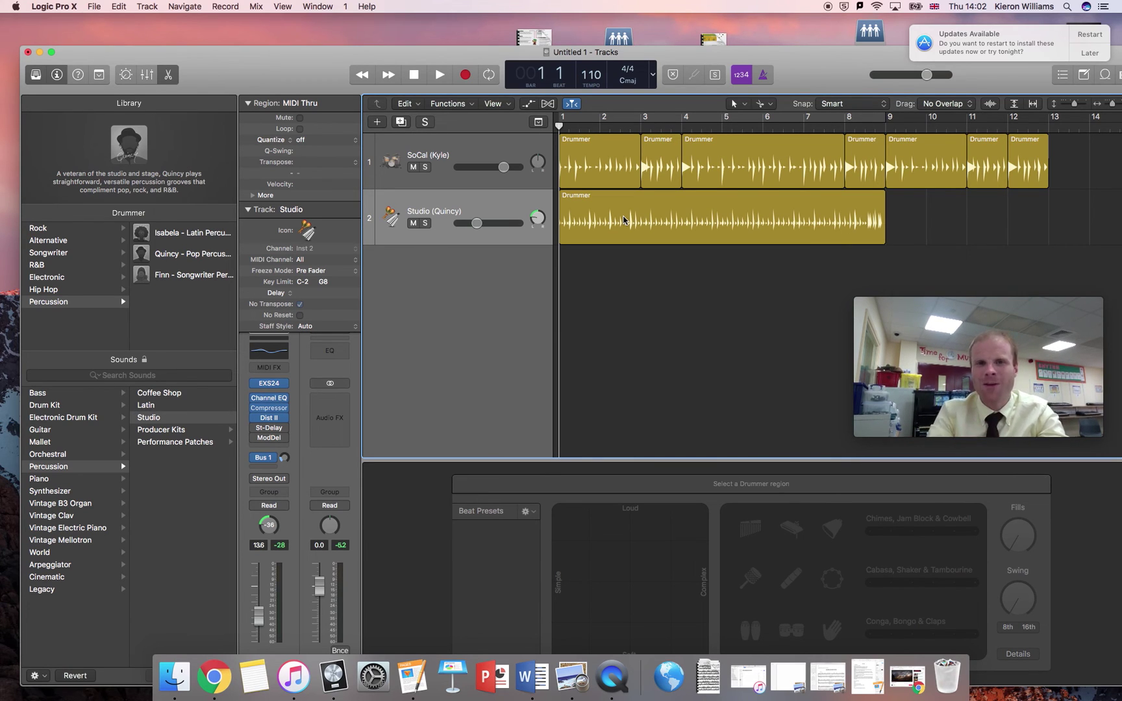
# Convert the Studio track's Drummer region to a MIDI region and inspect its notation in the Score editor, selecting a bar 1 note
pyautogui.click(592, 223)
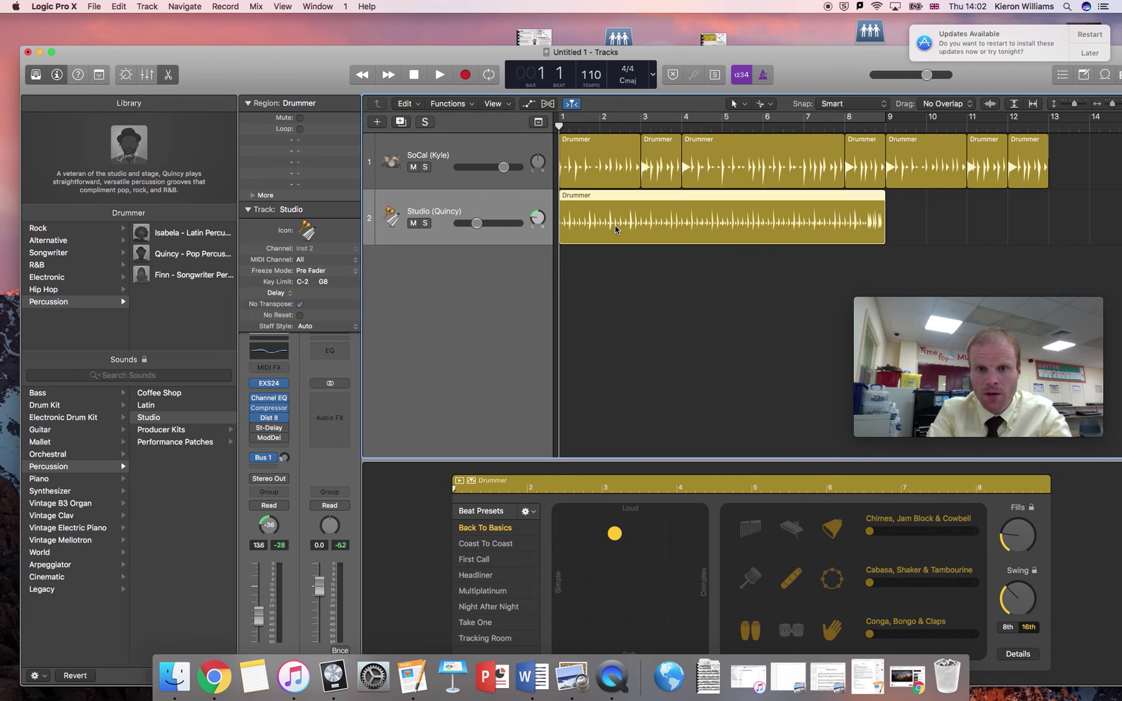
pyautogui.rightClick(614, 226)
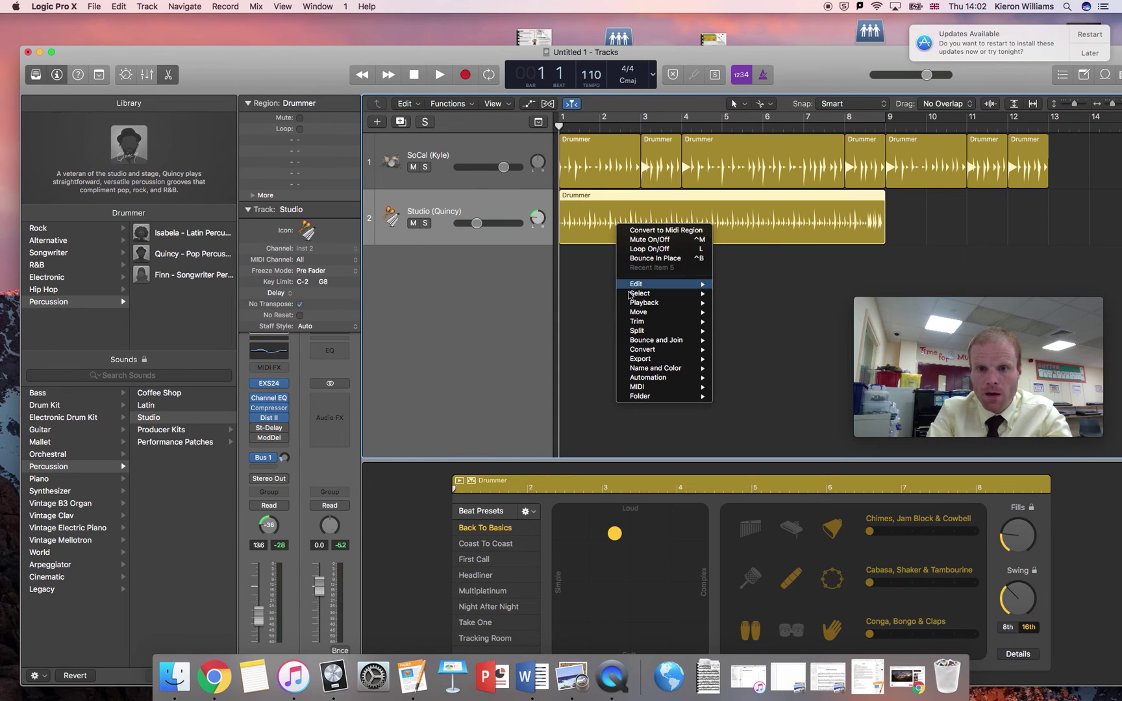
pyautogui.moveTo(647, 354)
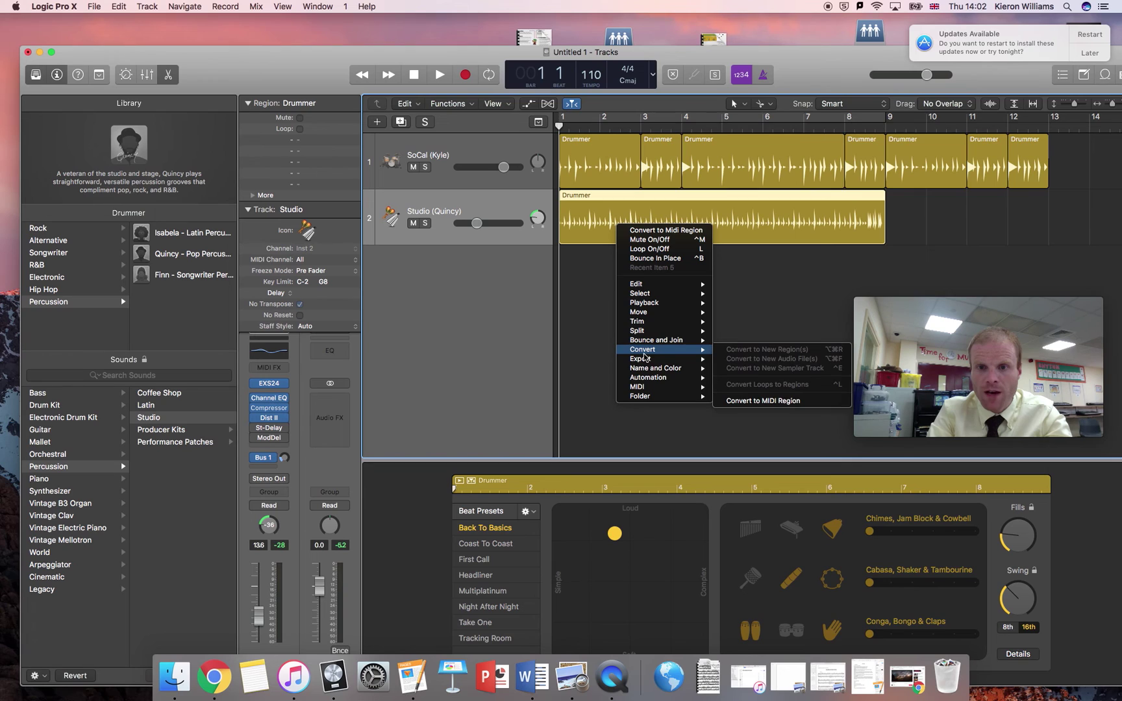
pyautogui.click(751, 402)
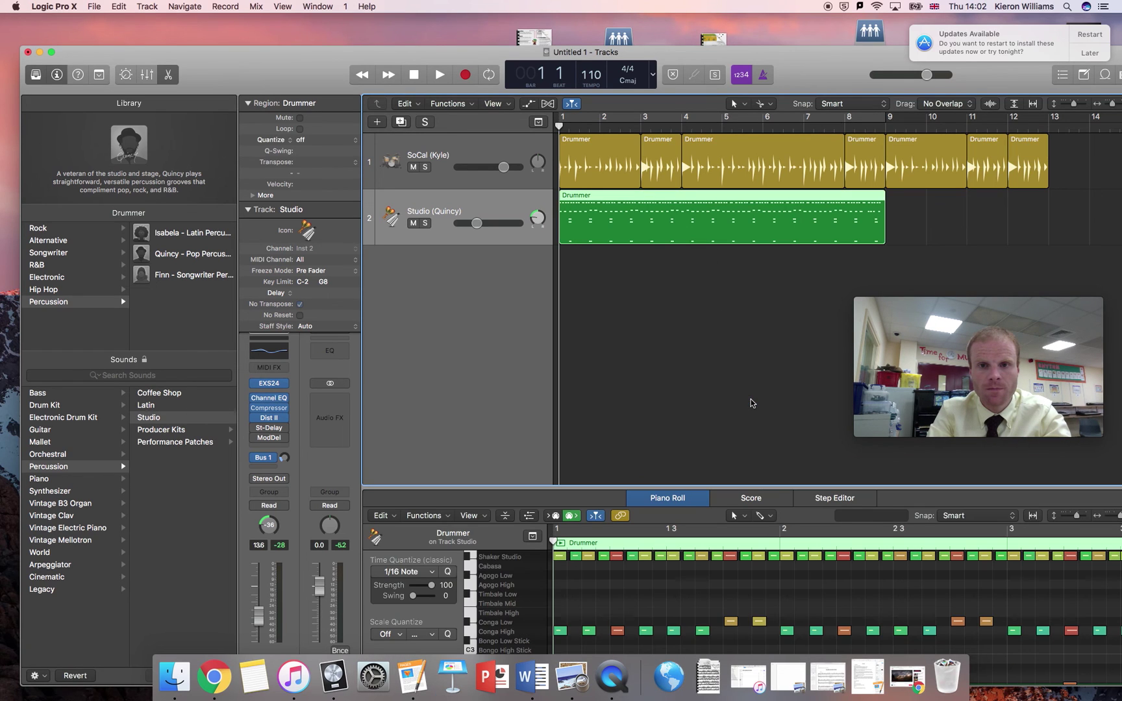
pyautogui.click(749, 499)
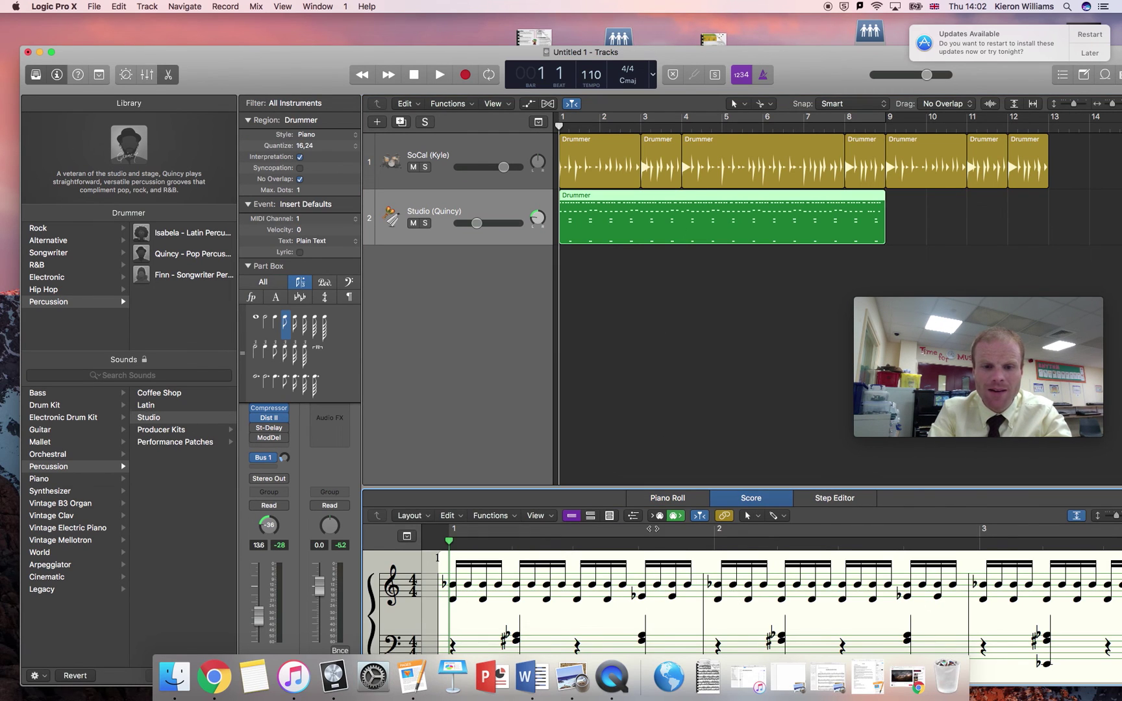
pyautogui.click(607, 586)
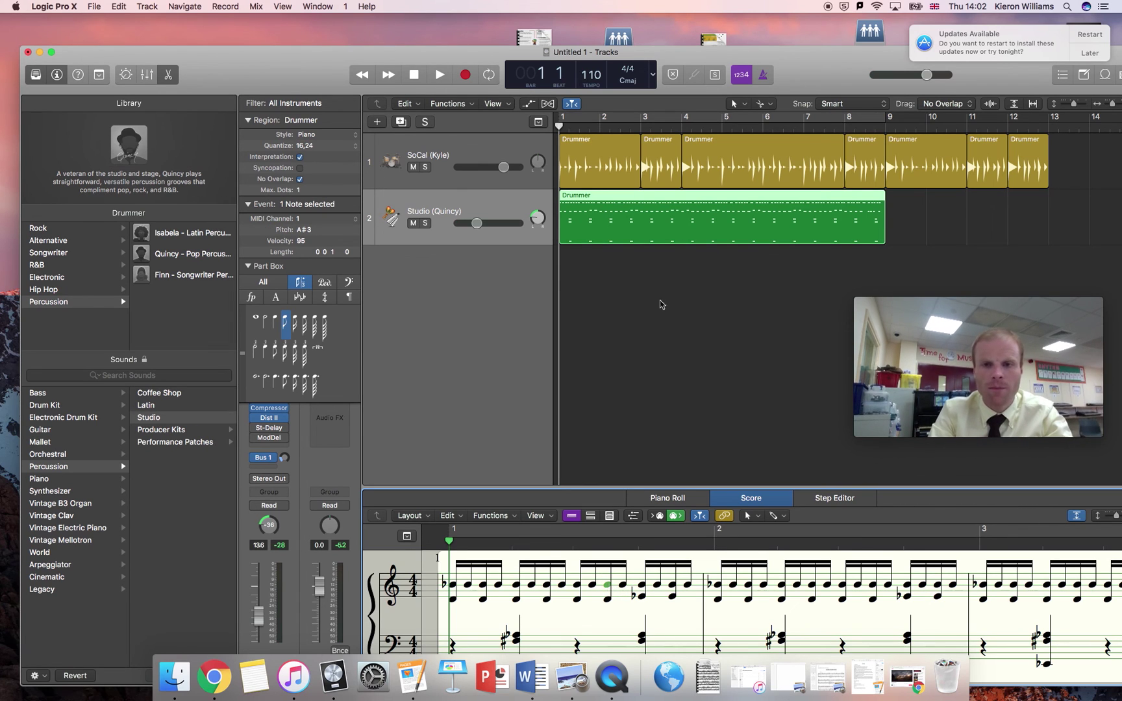
# In the Piano Roll, move the Conga Low note at beat 4 of bar 1 to Timbale Mid at about 1 3 3
pyautogui.click(658, 499)
pyautogui.click(759, 609)
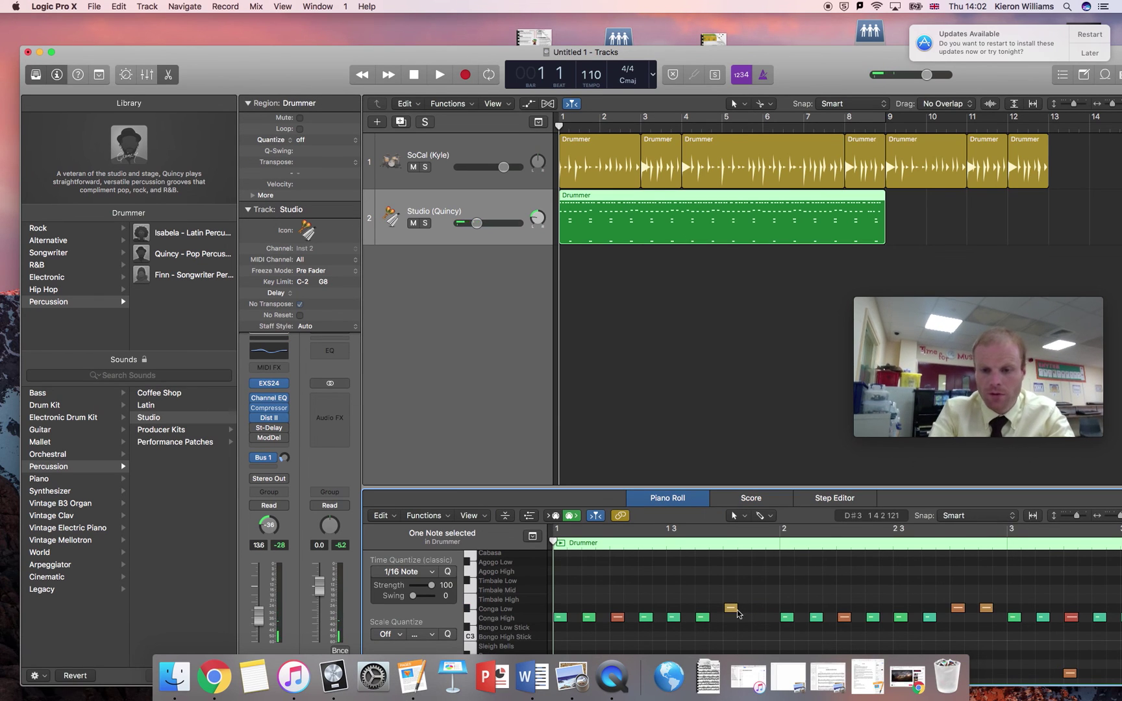
pyautogui.moveTo(730, 608); pyautogui.dragTo(705, 592)
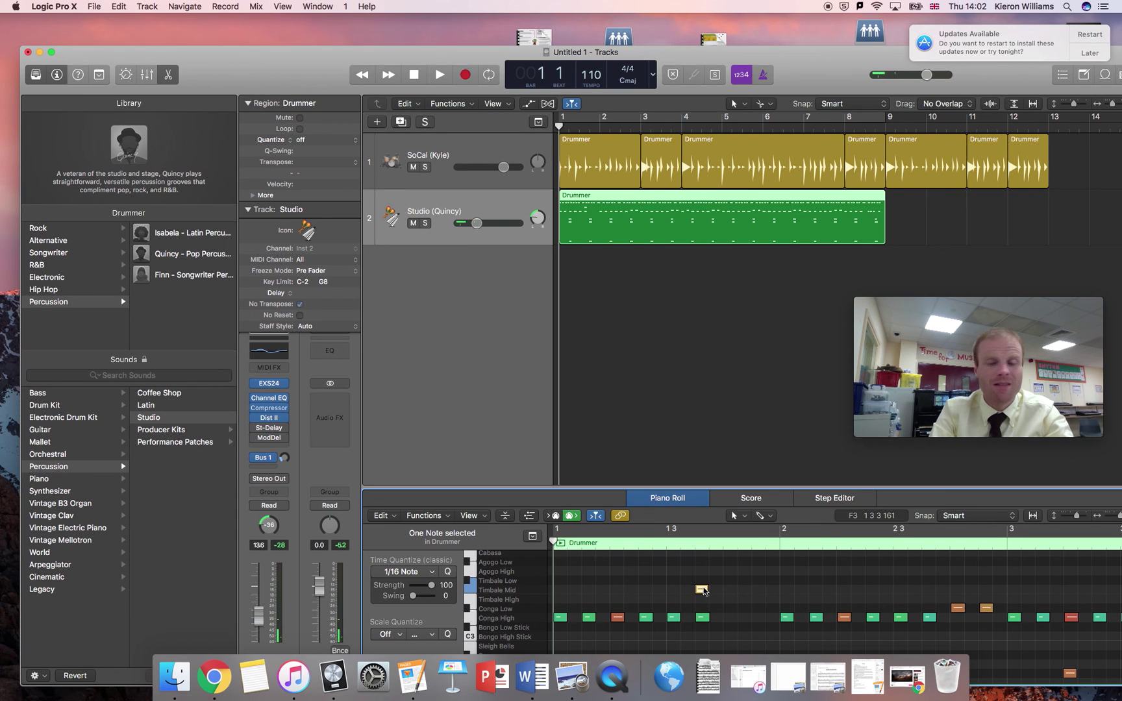